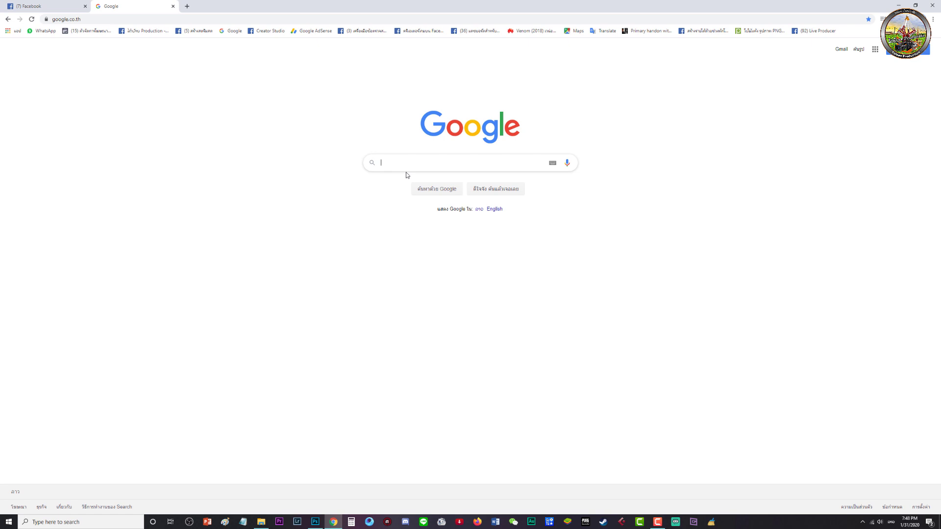
- Switch the keyboard to English and type 'gamil' into the Google search box
text(cut)
key(BackSpace)
key(BackSpace)
key(BackSpace)
key(alt+shift)
text(g)
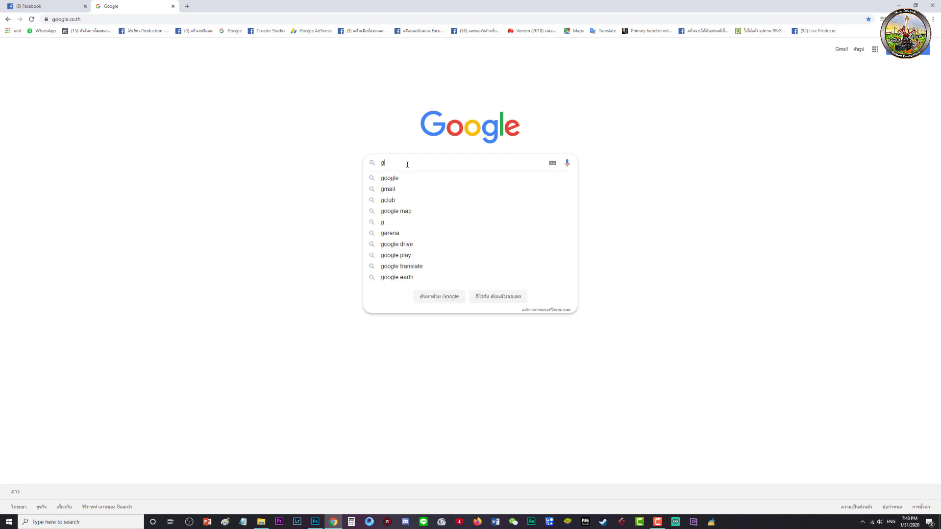
key(BackSpace)
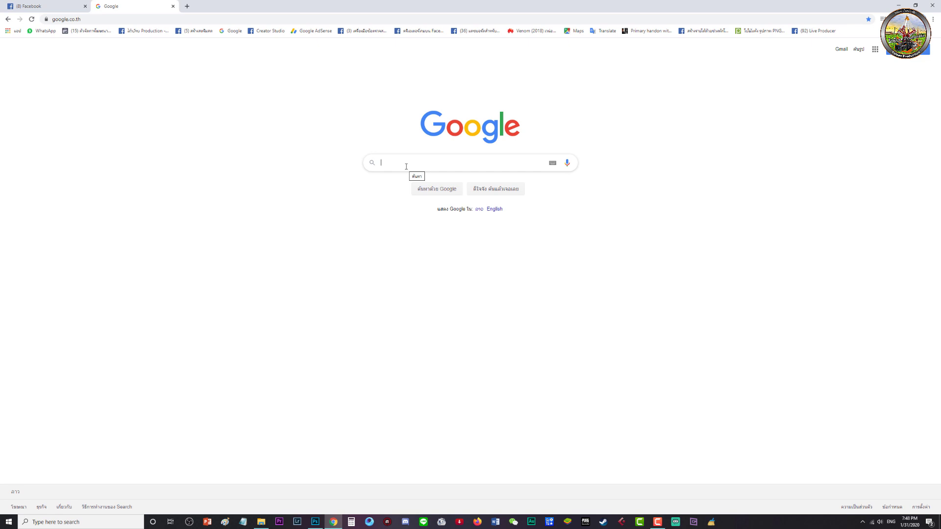
click(406, 167)
text(g)
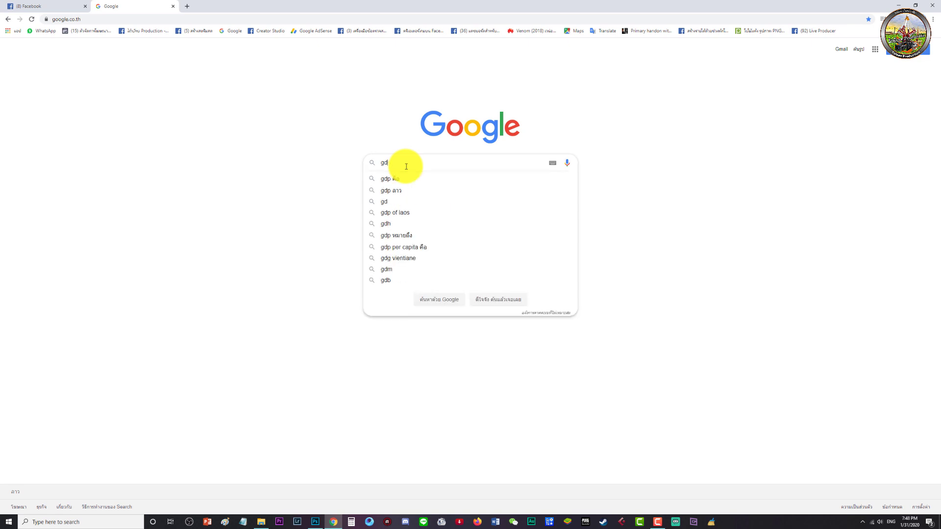
text(amil)
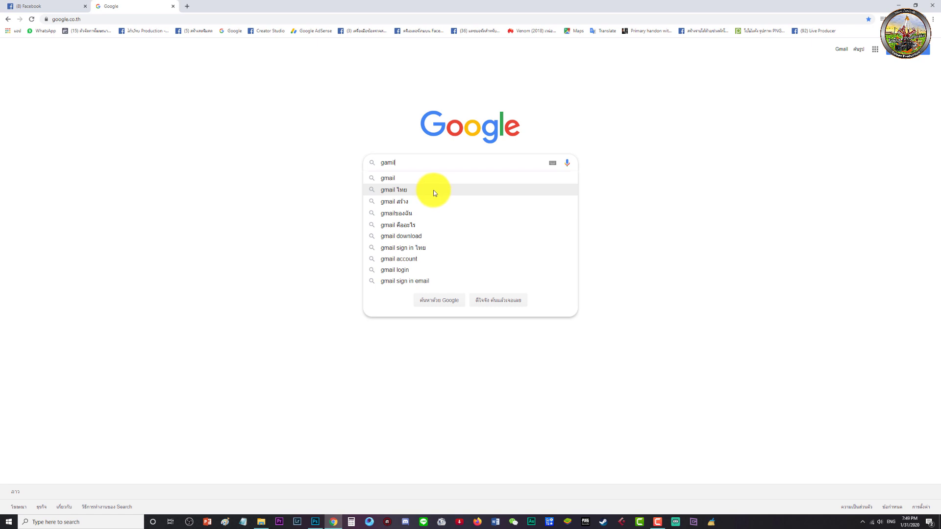
- Open the 'gmail สร้าง' help article and go to the Google account creation form
click(425, 201)
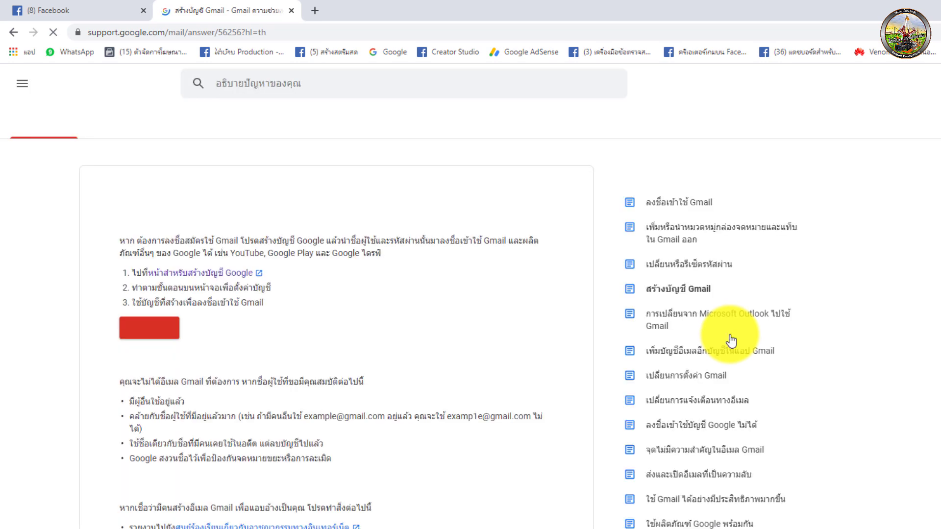
click(154, 328)
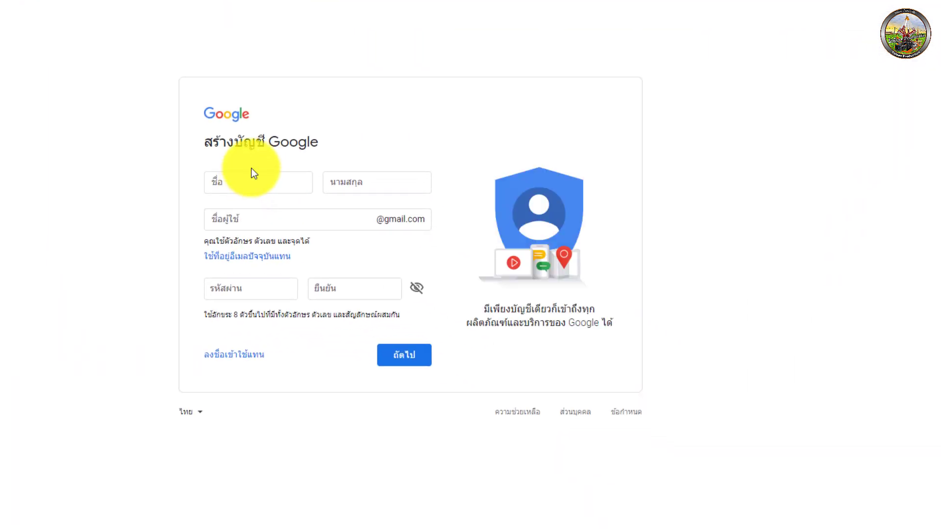
click(300, 238)
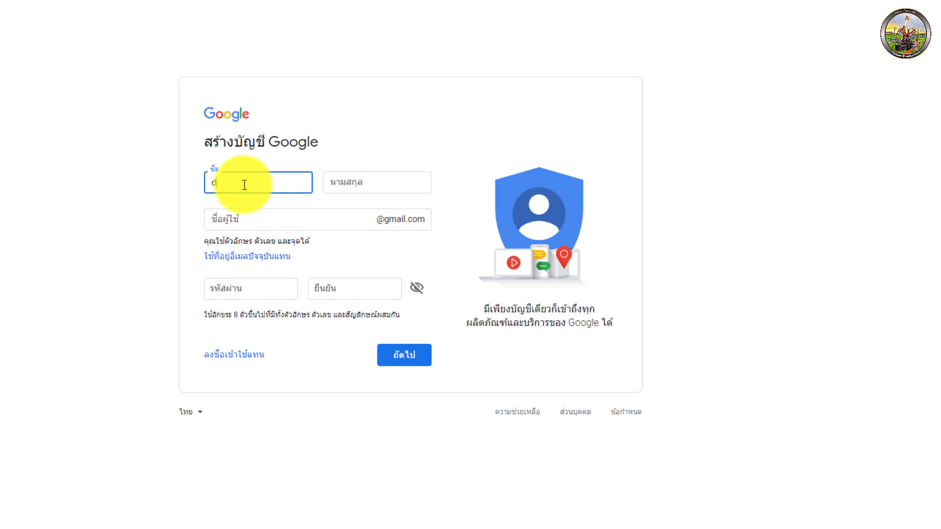
- Enter the account holder's first name in the ชื่อ field
click(185, 413)
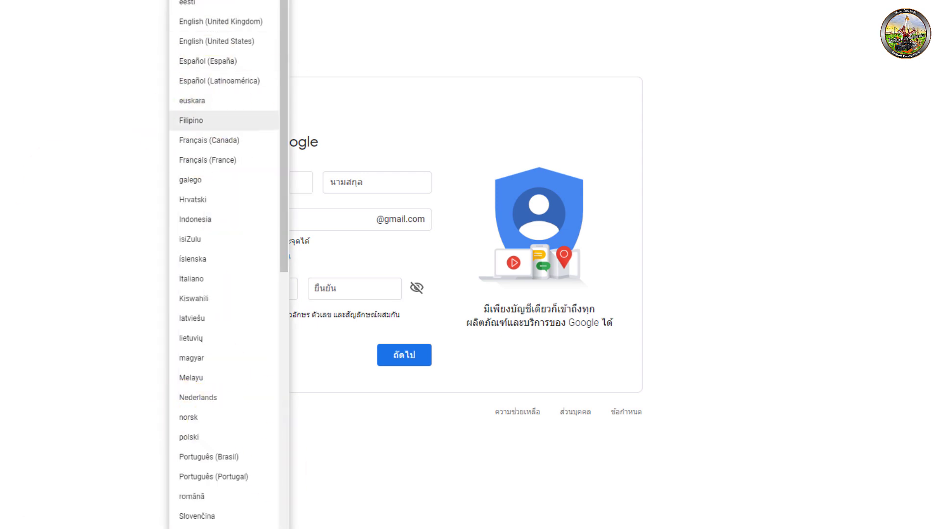
scroll(191, 494, down, 1)
scroll(192, 495, down, 5)
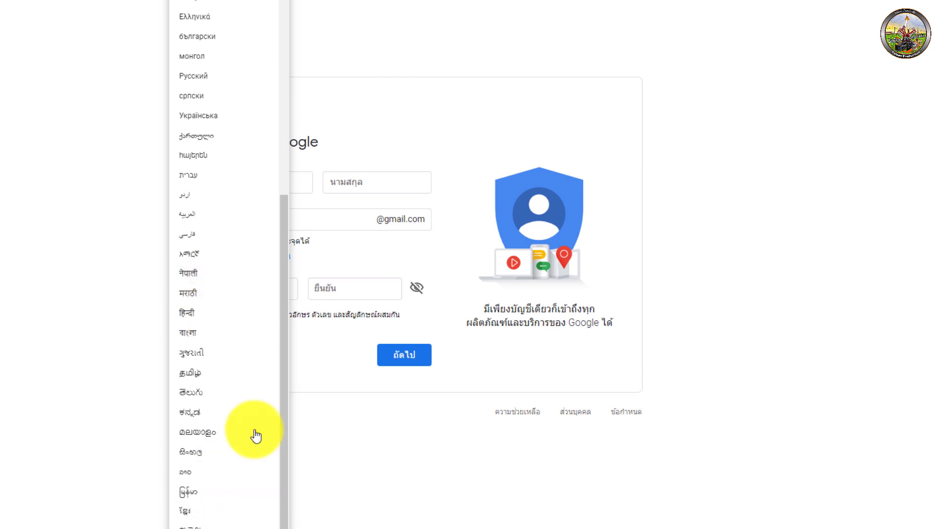
click(267, 181)
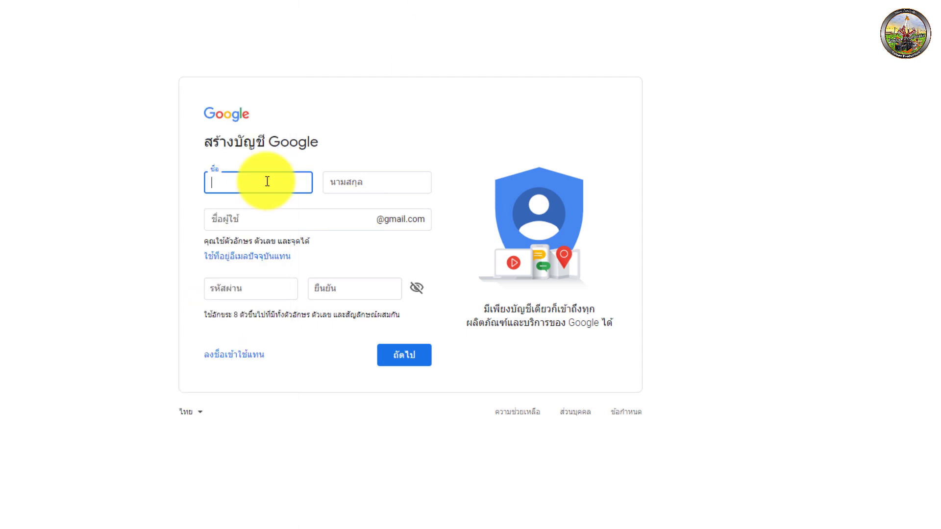
- Enter the account holder's last name in the นามสกุล field
click(375, 185)
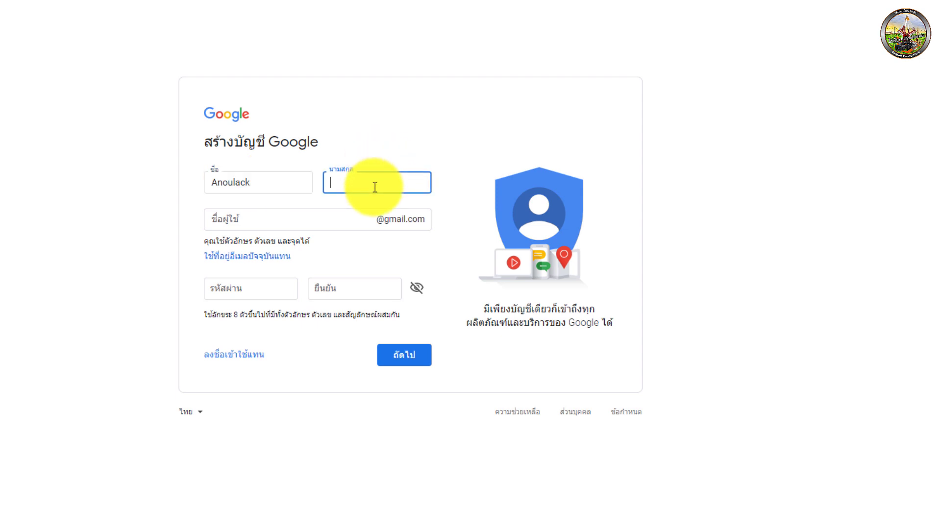
click(283, 223)
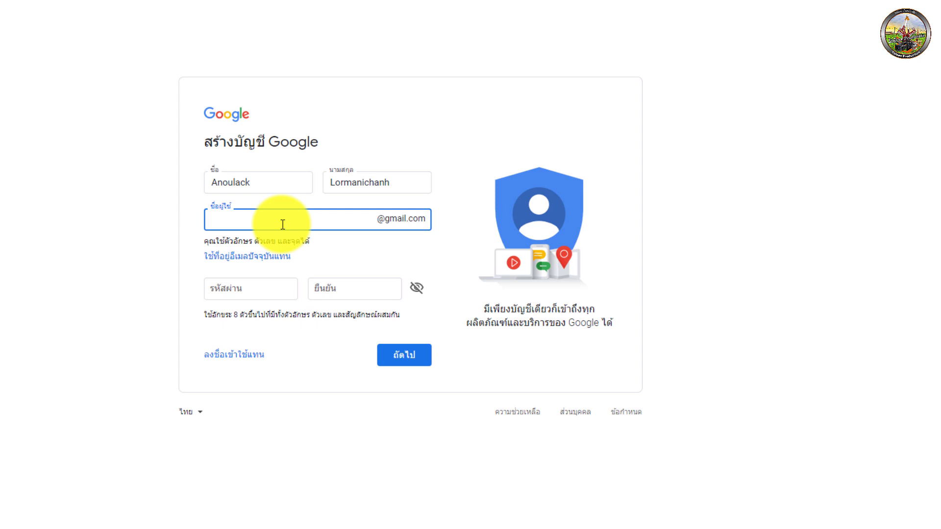
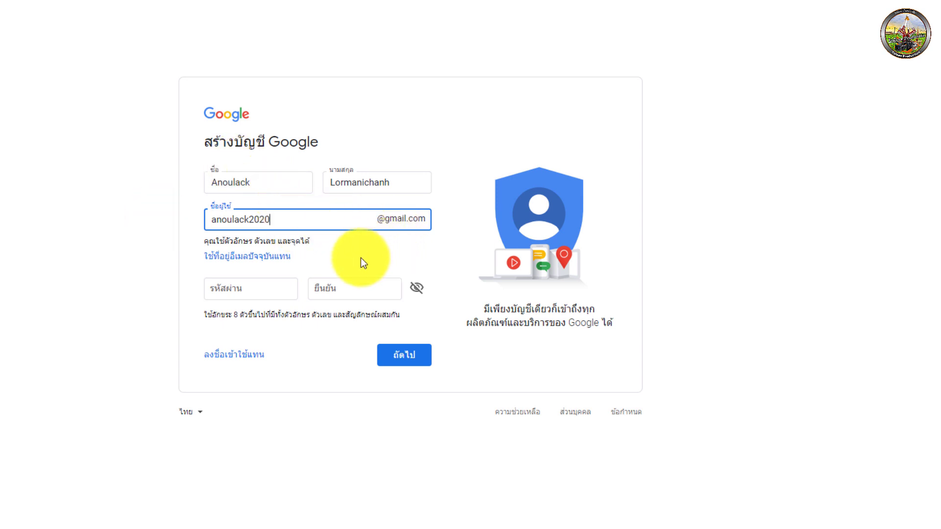
- Enter the chosen username and dismiss the saved-password suggestions
click(271, 286)
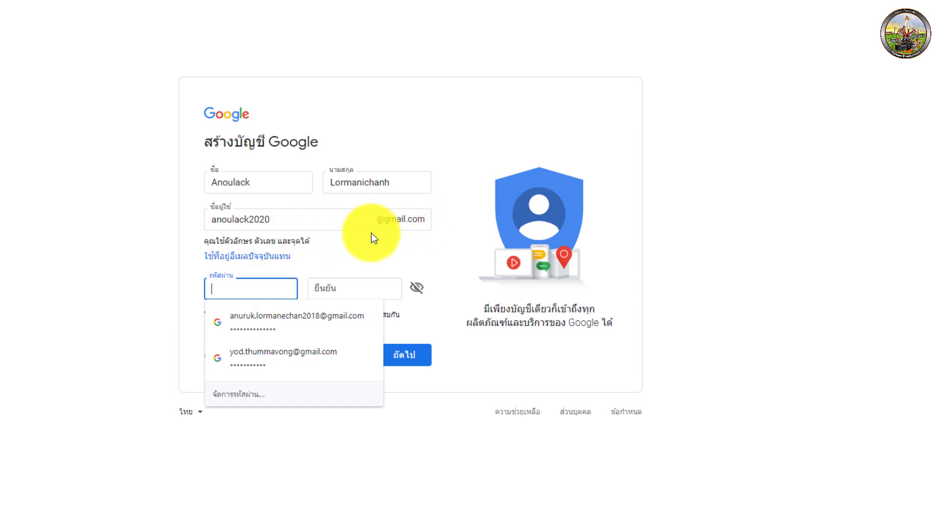
key(Escape)
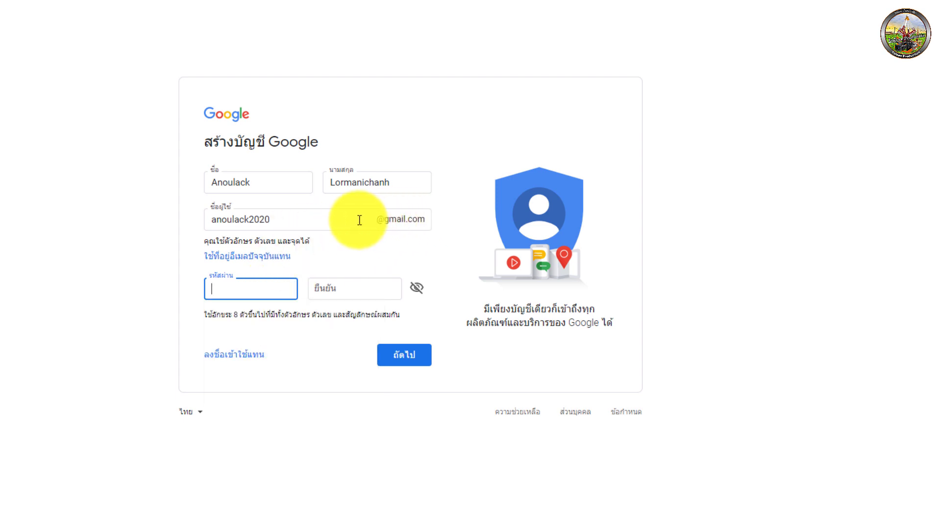
- Type the account password in the รหัสผ่าน field and reveal it to check it
click(360, 220)
click(265, 287)
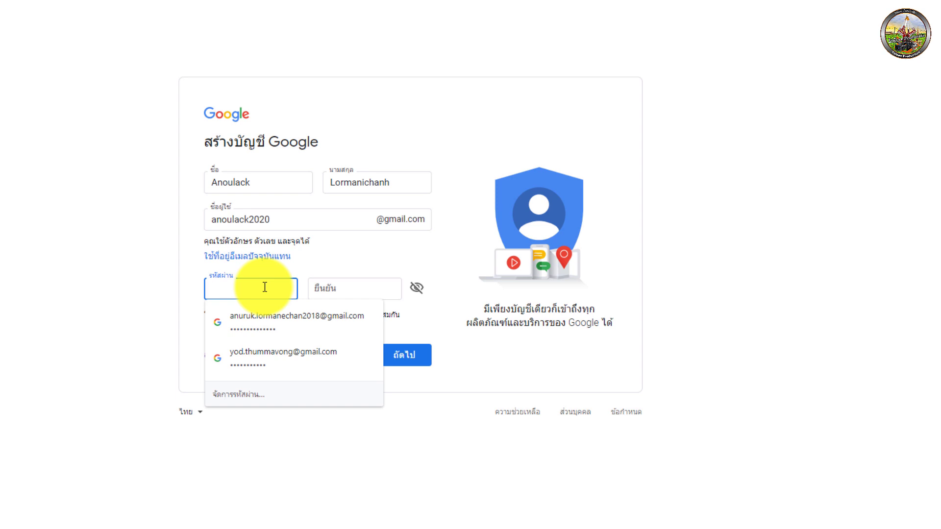
text(•••)
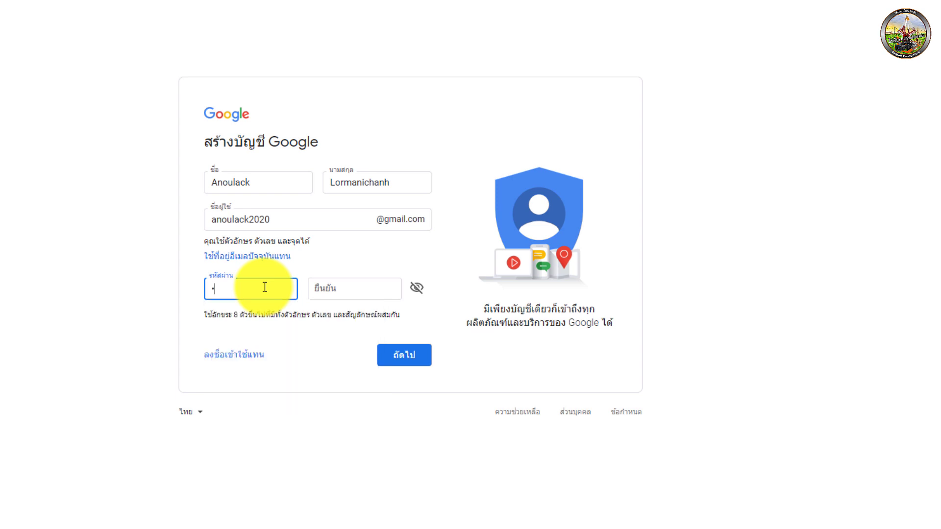
text(••)
key(BackSpace)
key(BackSpace)
key(BackSpace)
key(BackSpace)
key(BackSpace)
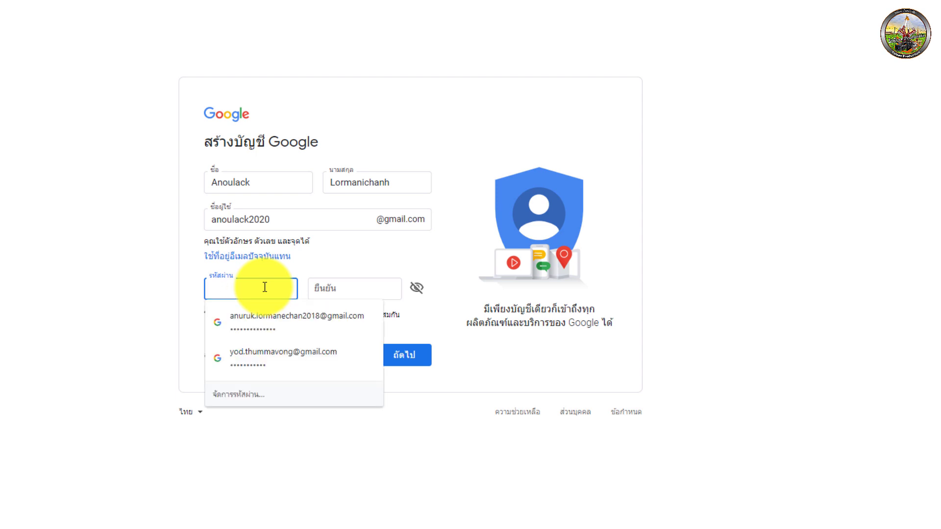
text(•)
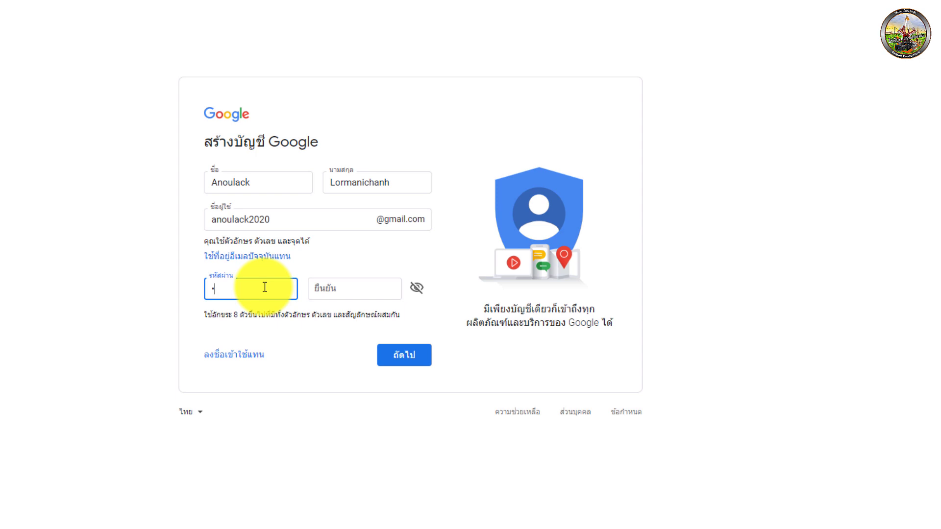
text(***)
key(BackSpace)
key(BackSpace)
key(BackSpace)
key(BackSpace)
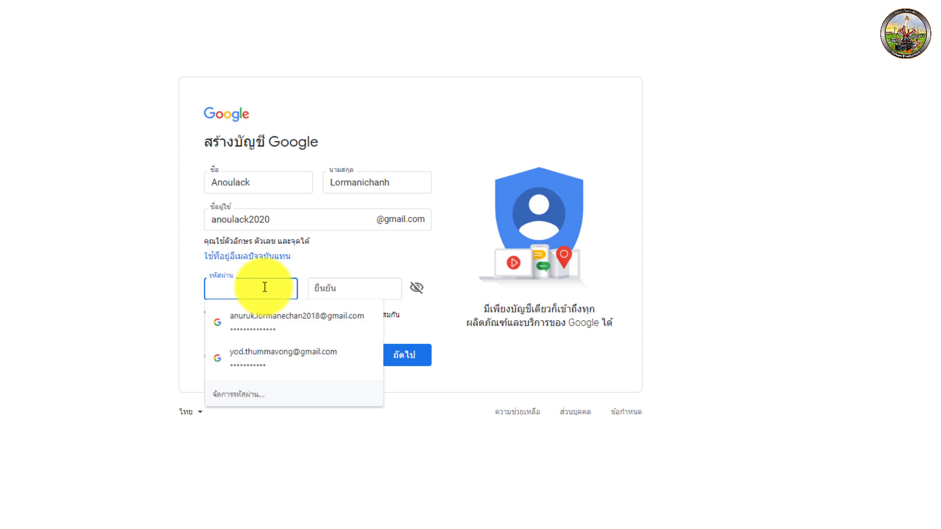
text(***)
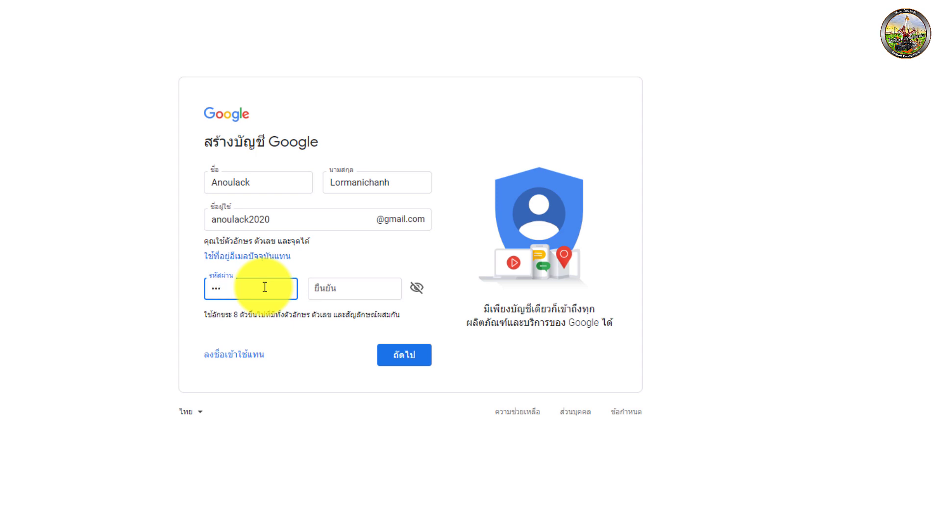
text(***)
click(416, 287)
- Replace the password with a new one and repeat it in the confirmation field
click(274, 287)
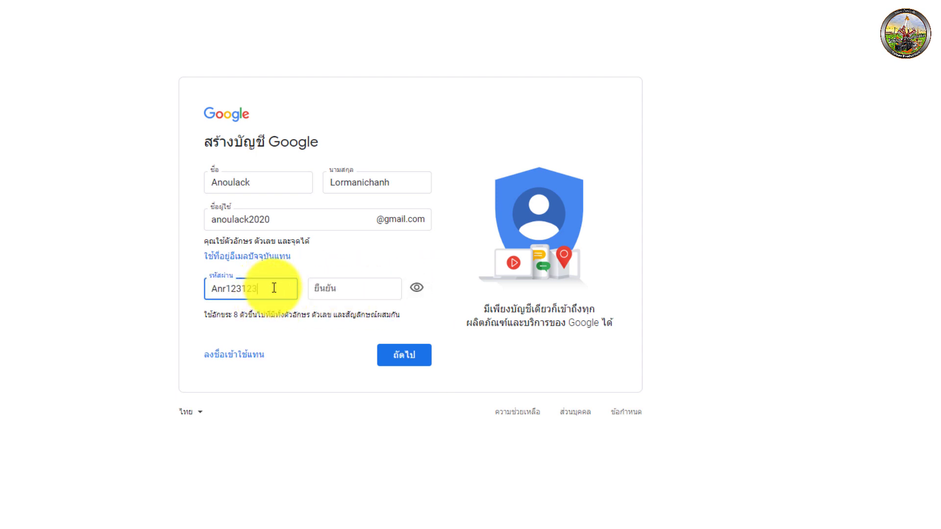
drag(274, 288, 198, 298)
key(BackSpace)
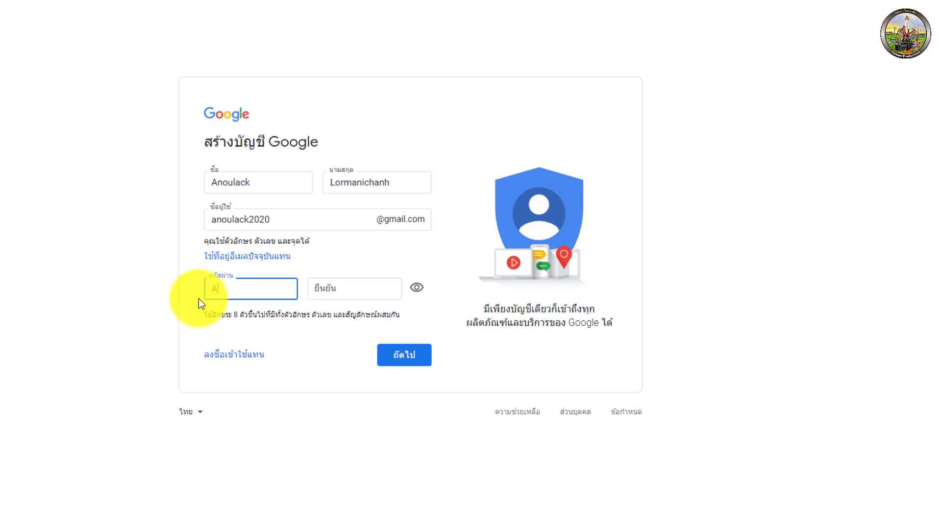
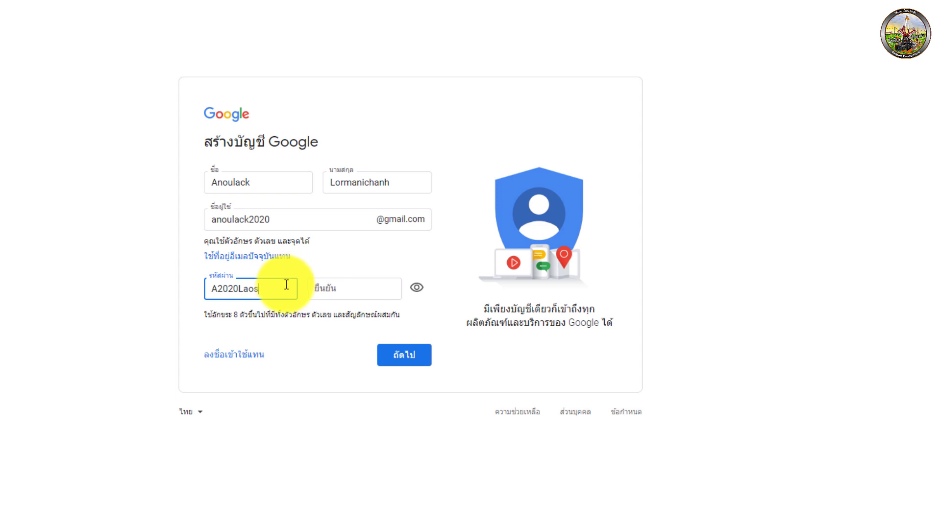
click(325, 292)
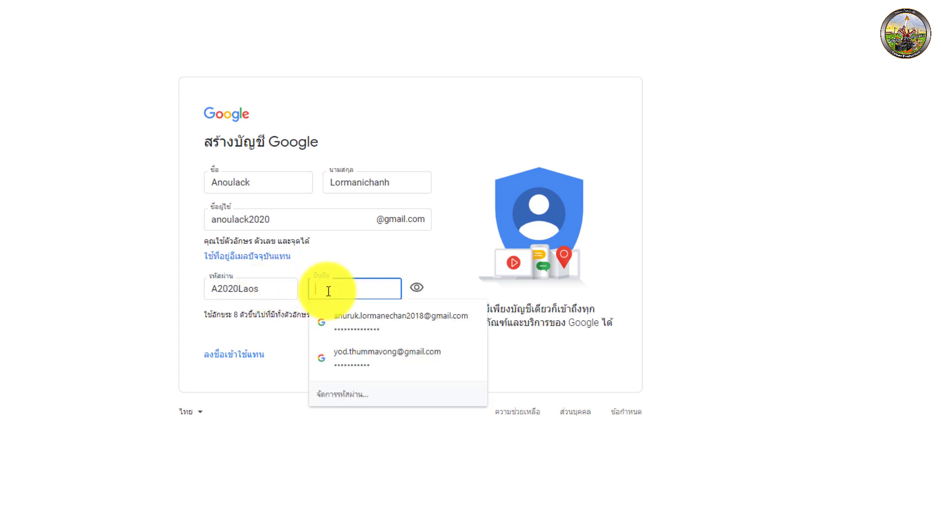
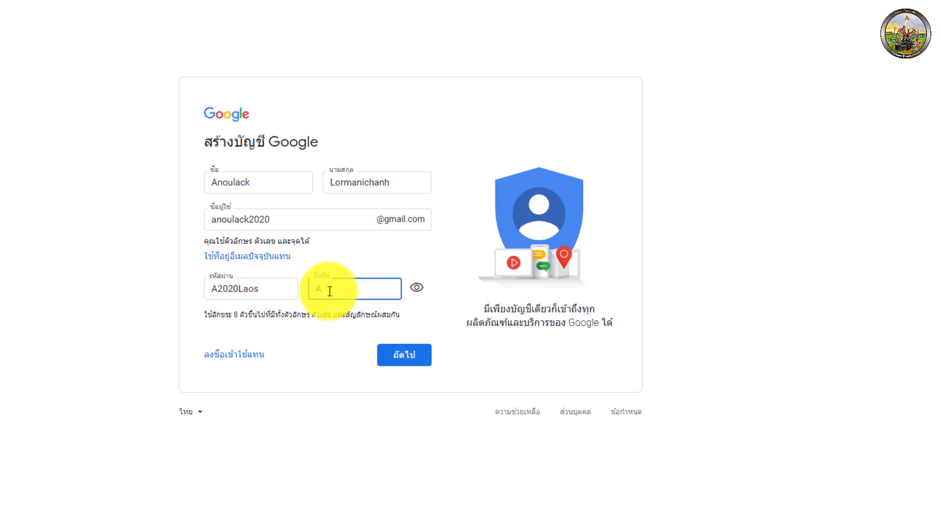
- Append '.lormanichanh' to the rejected username and resubmit the form
click(398, 361)
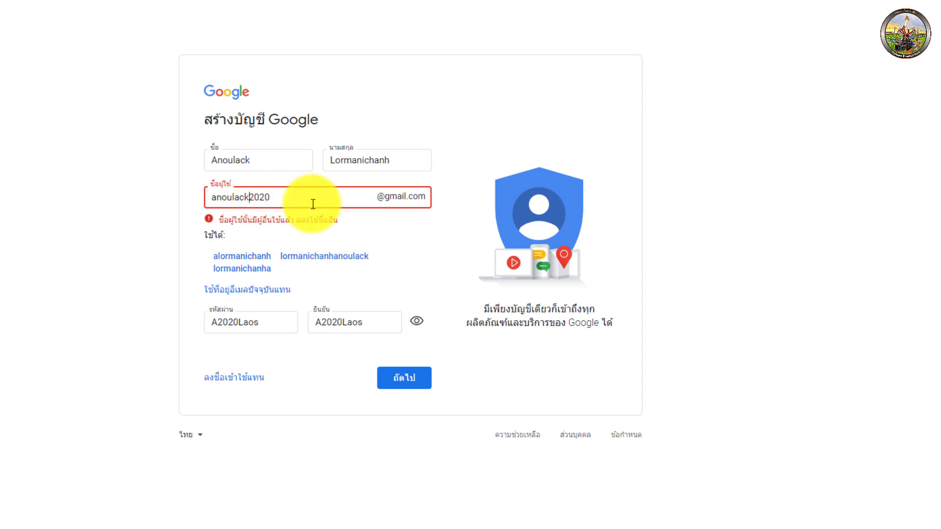
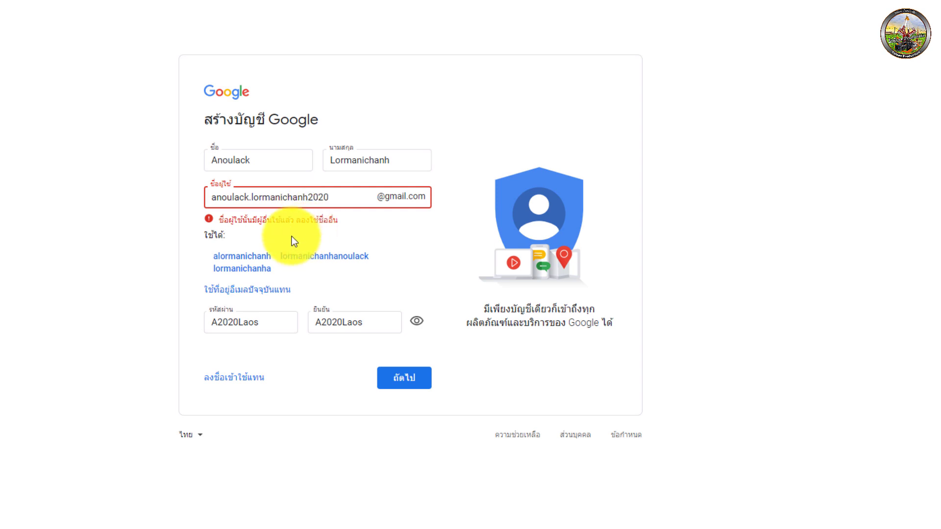
click(404, 378)
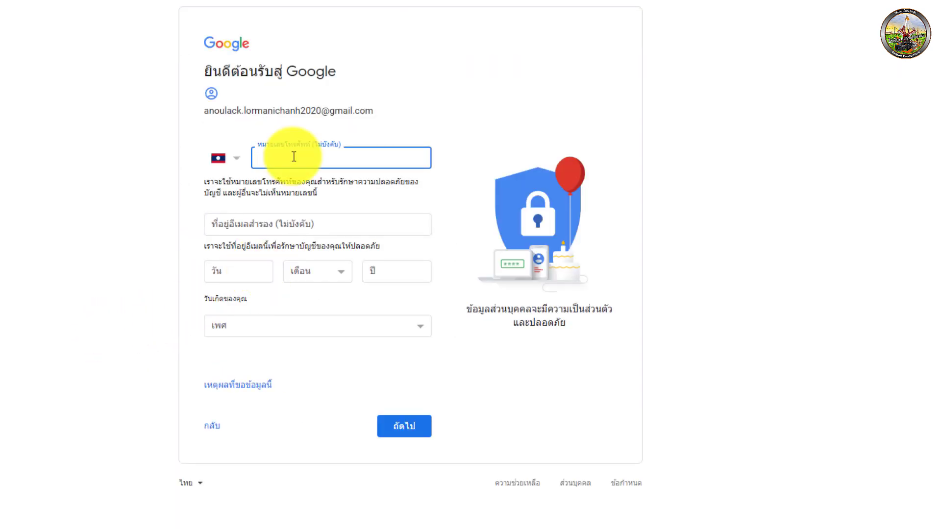
- Copy the new Gmail address into Notepad and add a 'PW:' line with the password
drag(204, 112, 380, 114)
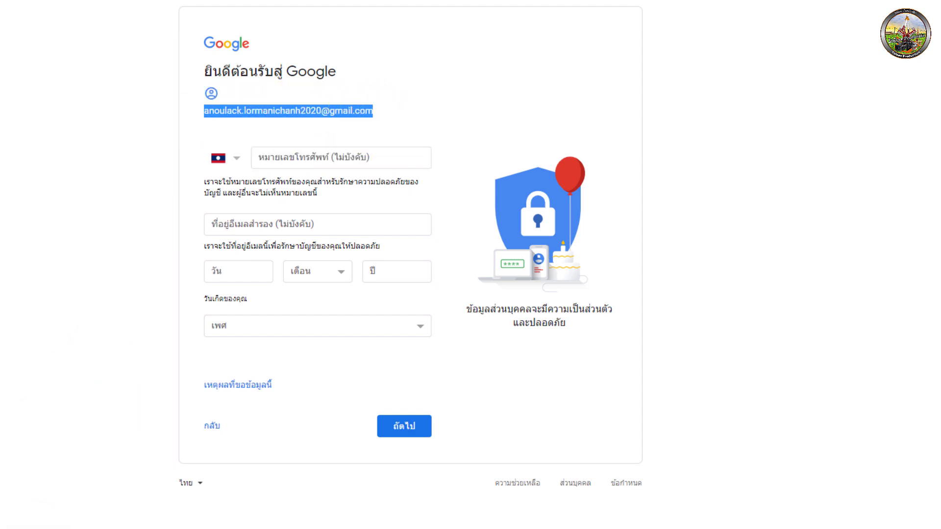
key(ctrl+c)
key(alt+Tab)
key(ctrl+v)
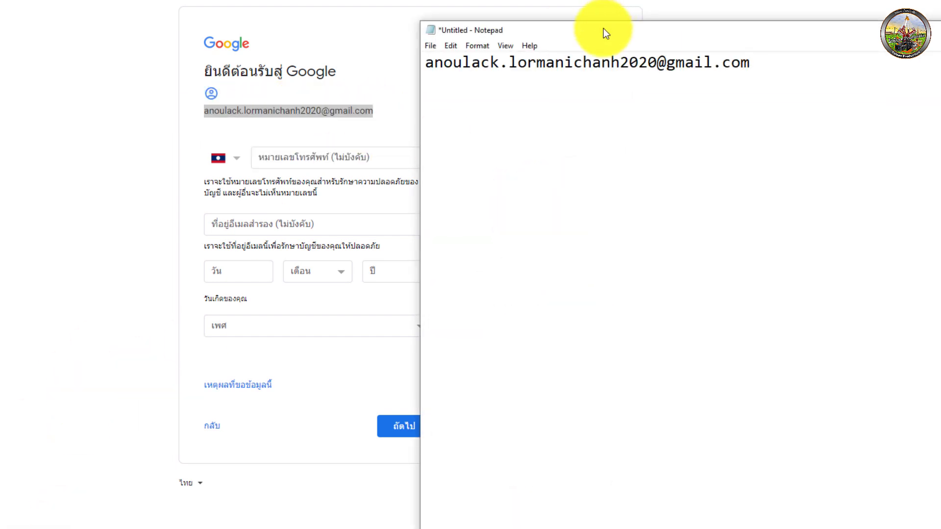
key(Return)
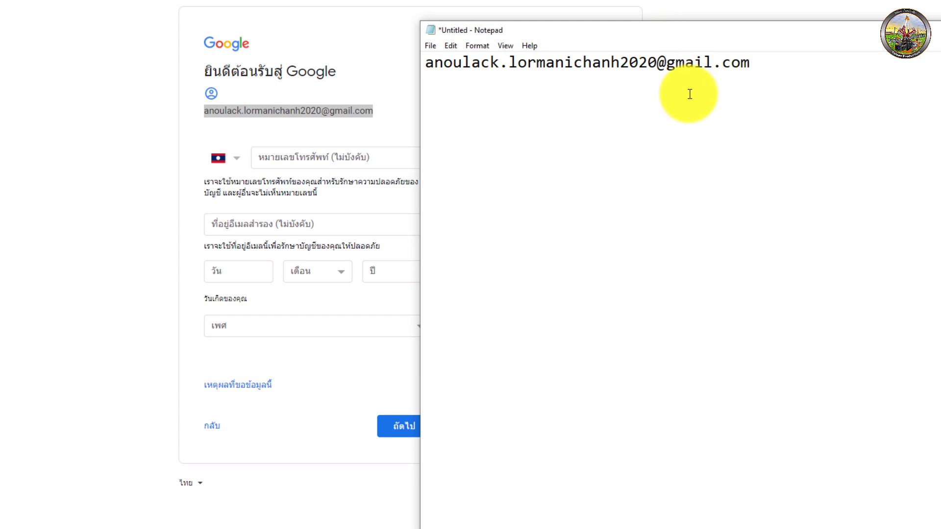
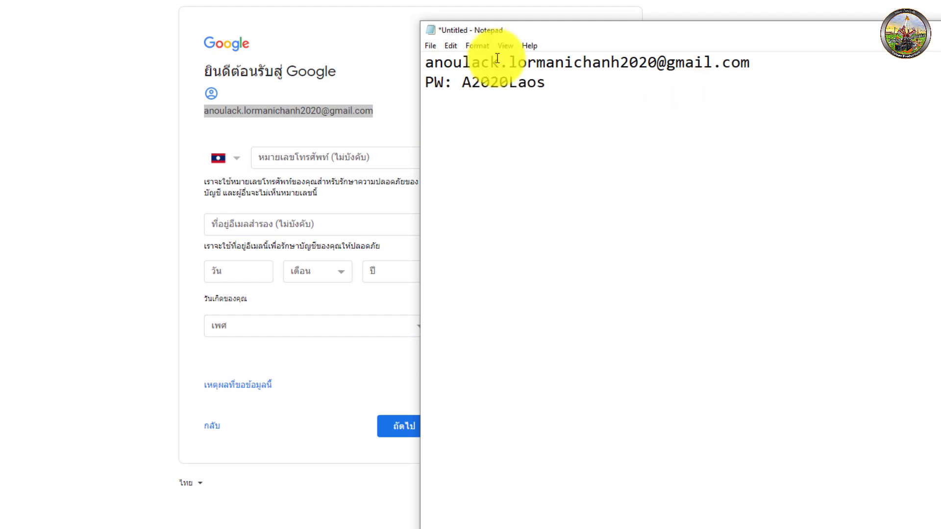
- Enter the account holder's phone number
click(305, 156)
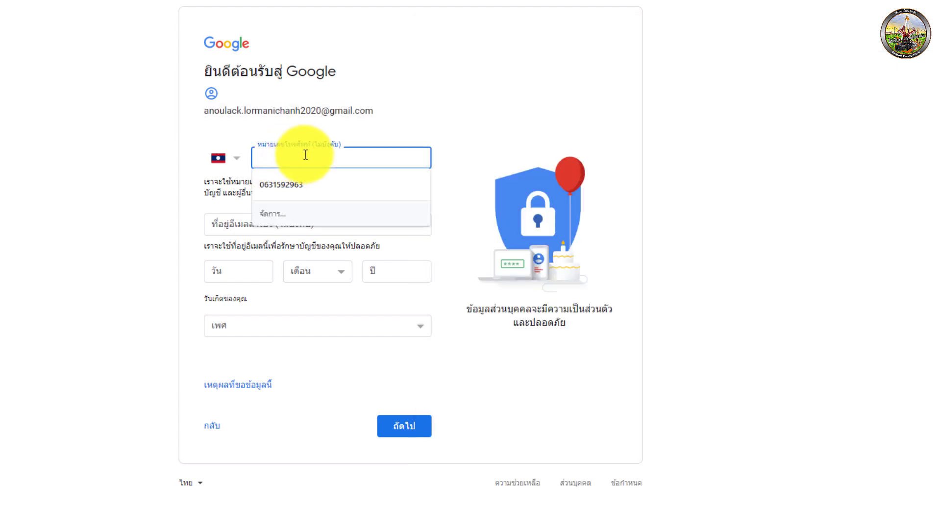
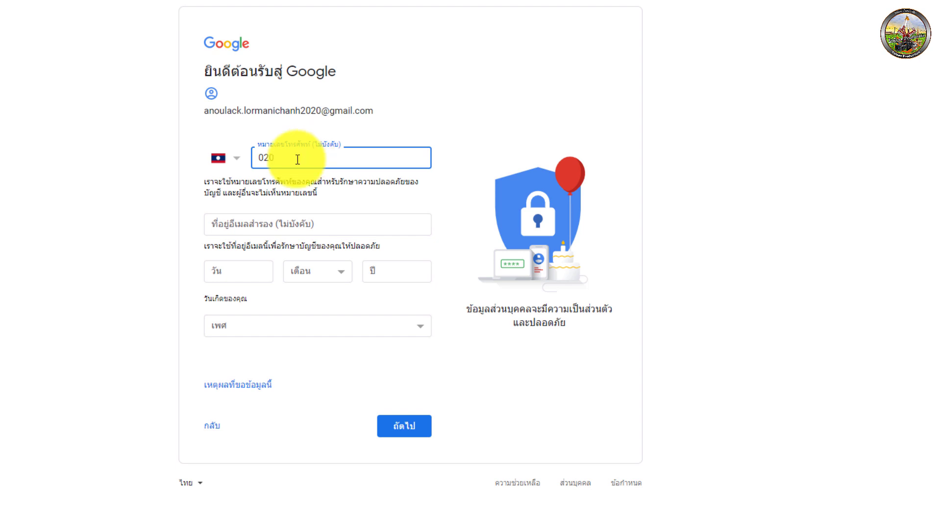
text(7)
key(BackSpace)
text(4)
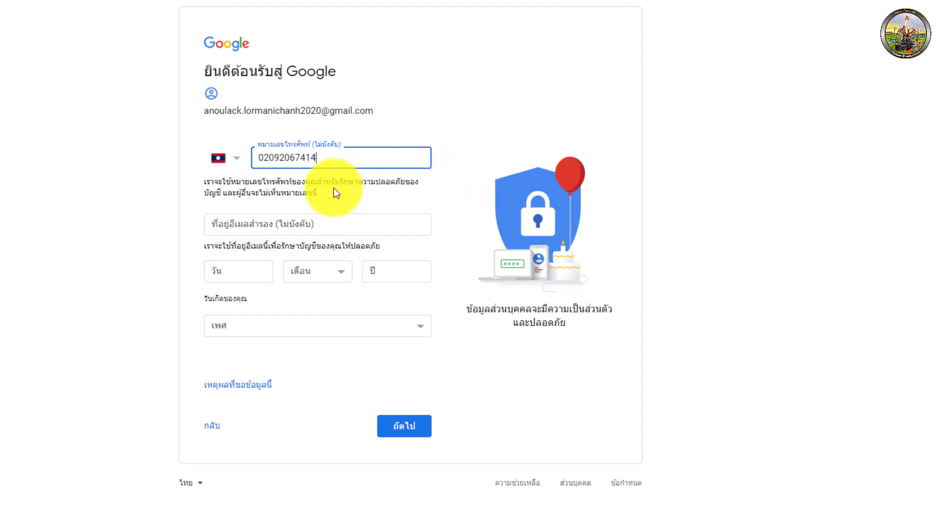
click(255, 219)
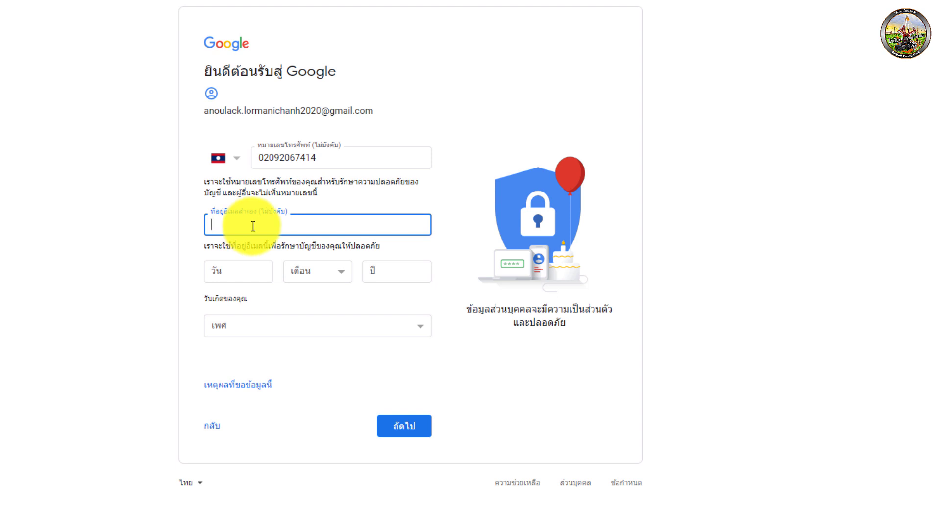
- Set the birthday to 1 สิงหาคม 1996 and gender to ชาย, then continue
click(245, 269)
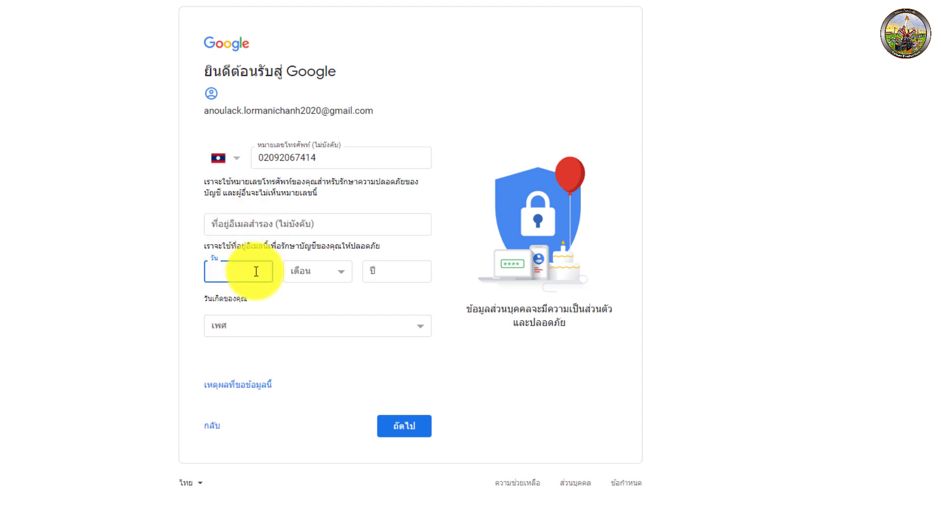
text(1)
click(317, 272)
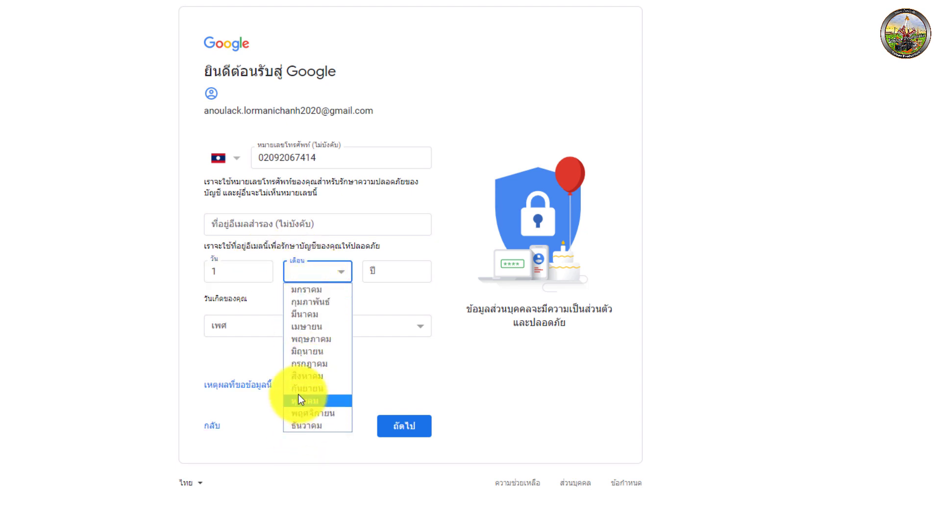
click(316, 376)
click(385, 269)
text(1)
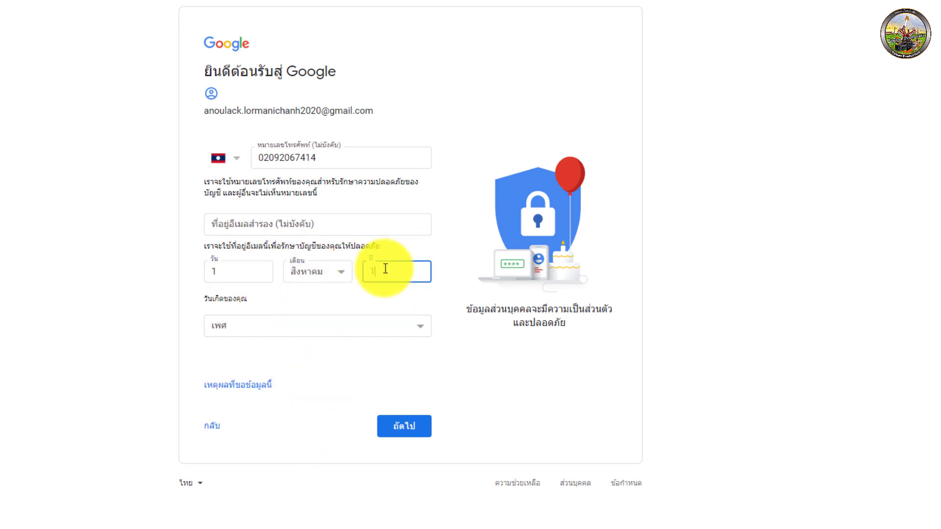
text(996)
click(275, 326)
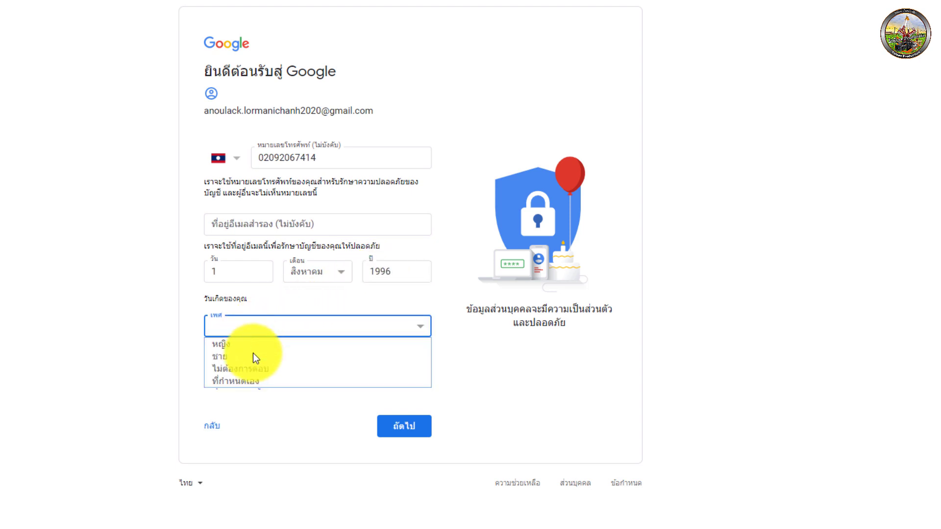
click(253, 357)
click(420, 434)
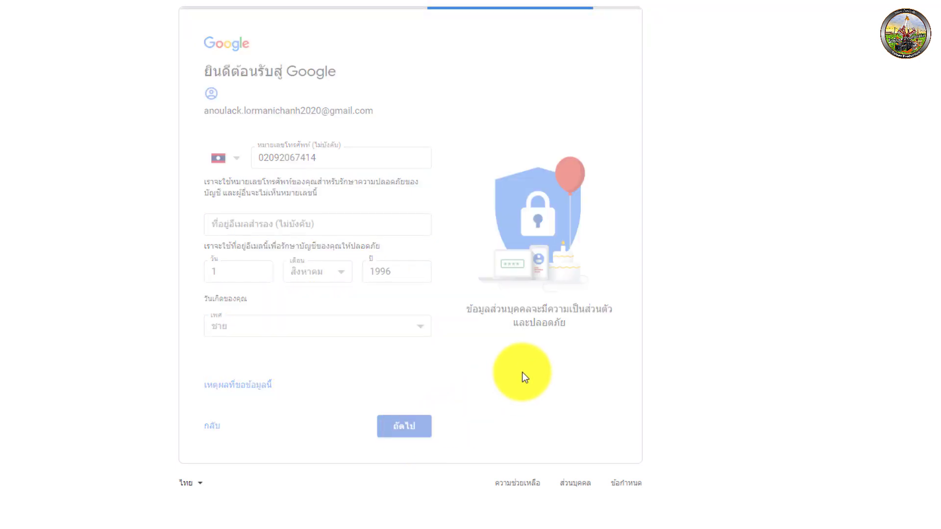
- Verify the phone number with the six-digit SMS code
click(392, 277)
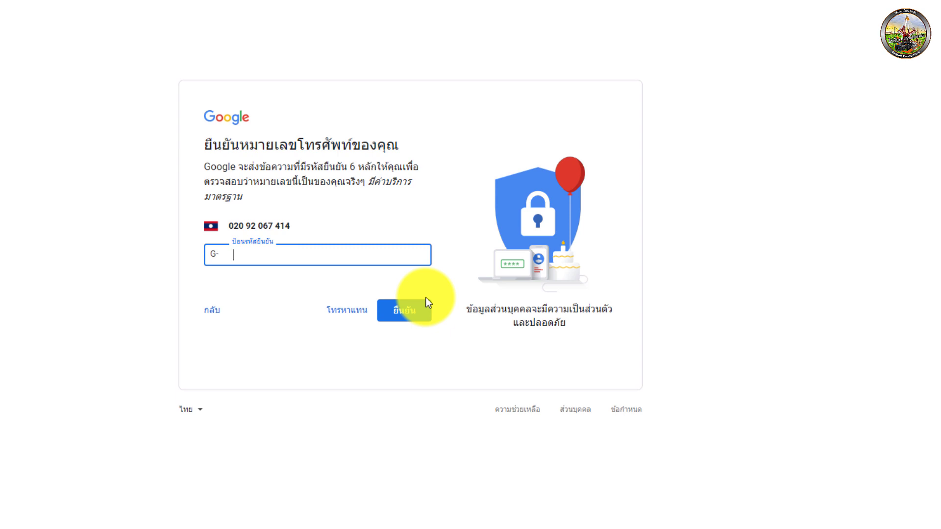
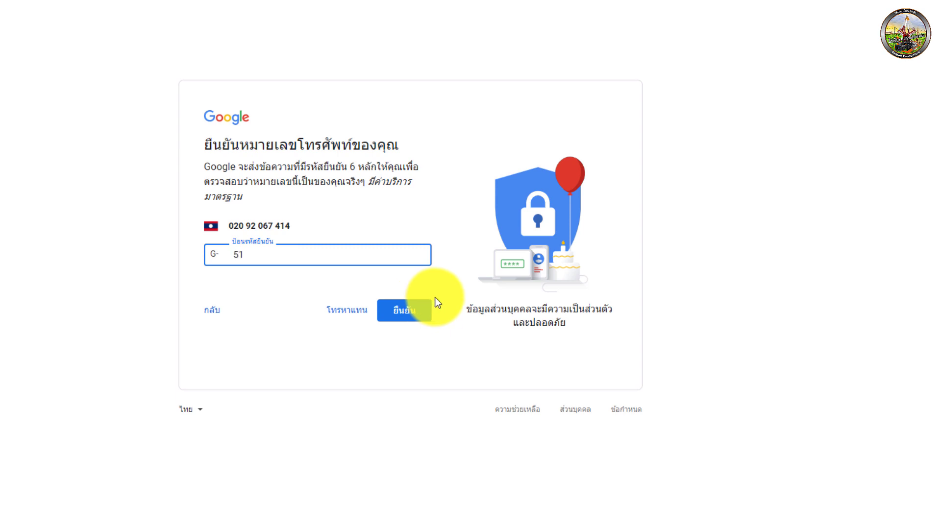
click(418, 306)
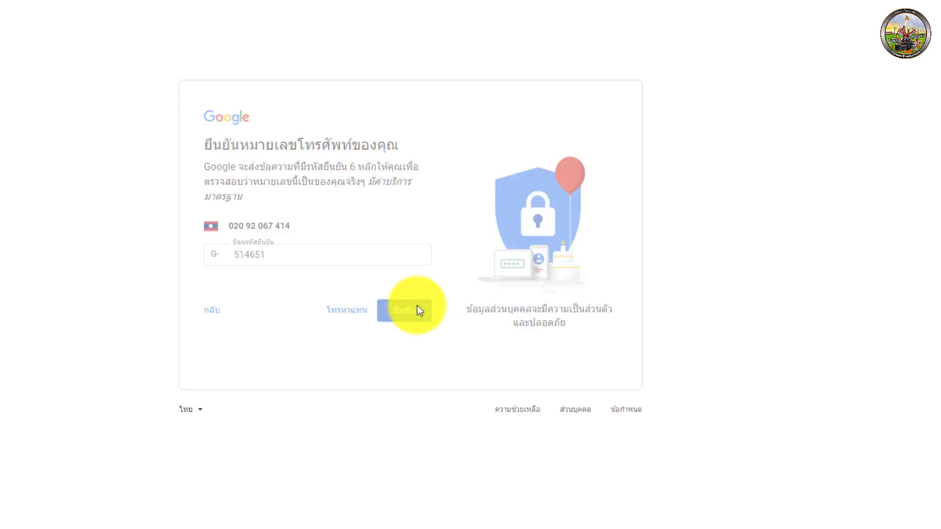
- Allow the extra phone-number uses and accept the privacy terms to create the account
click(402, 354)
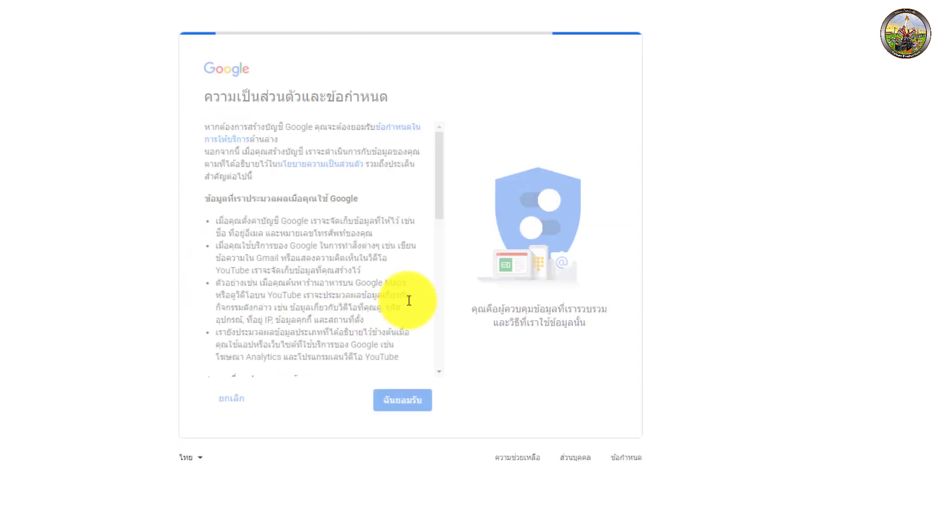
click(318, 366)
drag(434, 254, 440, 366)
click(394, 407)
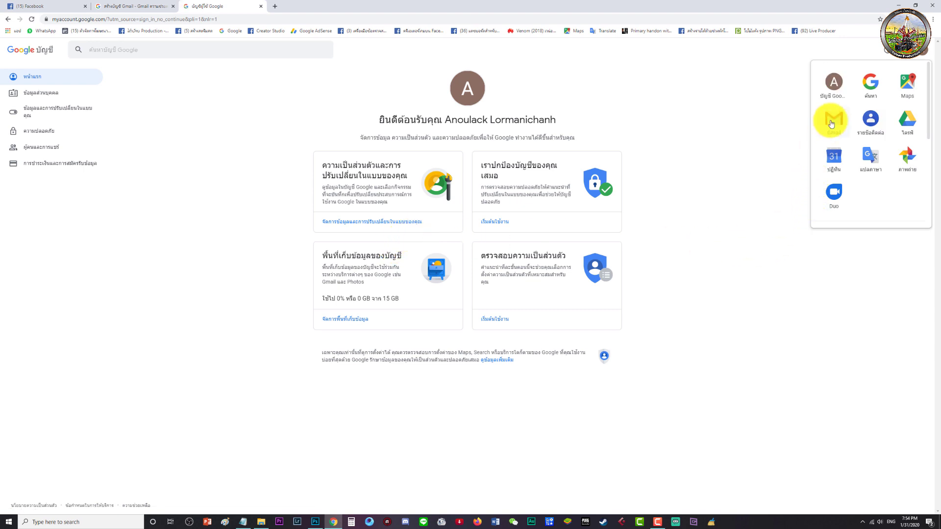
- Dismiss Gmail's welcome and view-density dialogs and close the Google Account and sign-up tabs
click(832, 124)
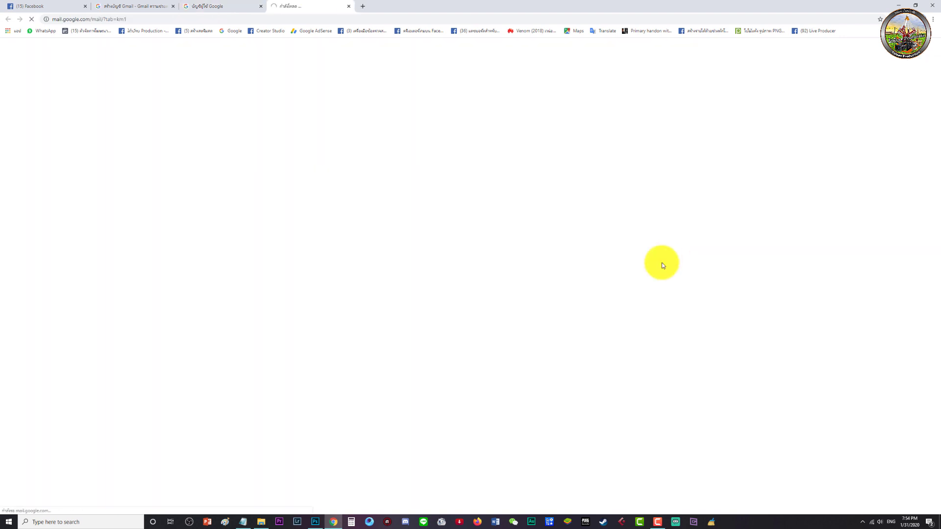
click(218, 6)
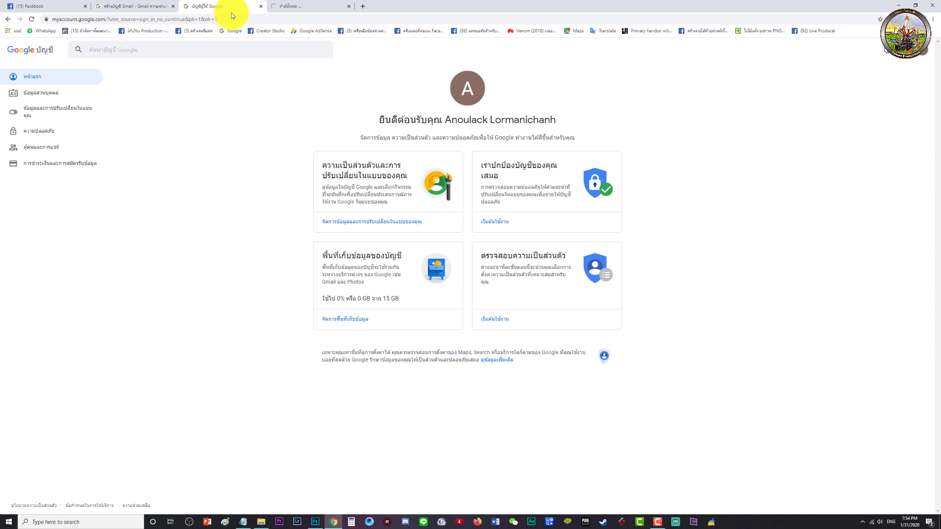
click(262, 6)
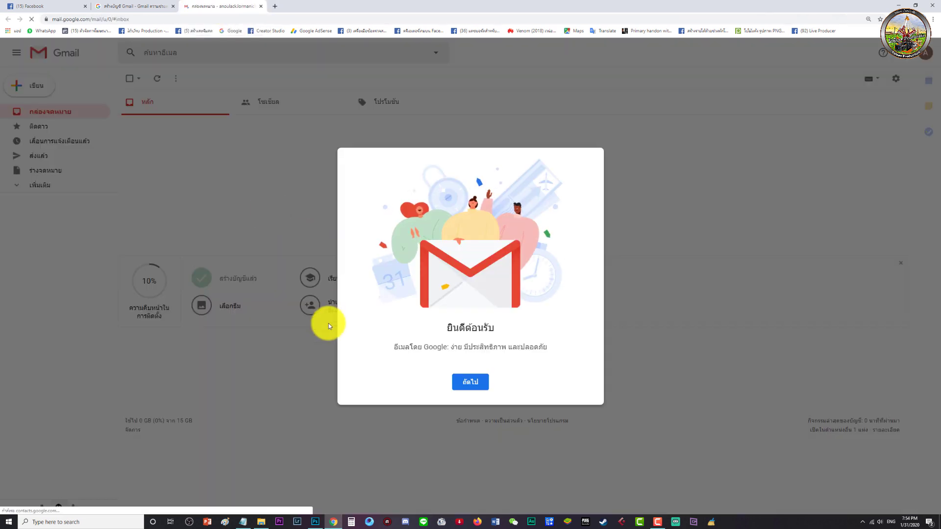
click(460, 384)
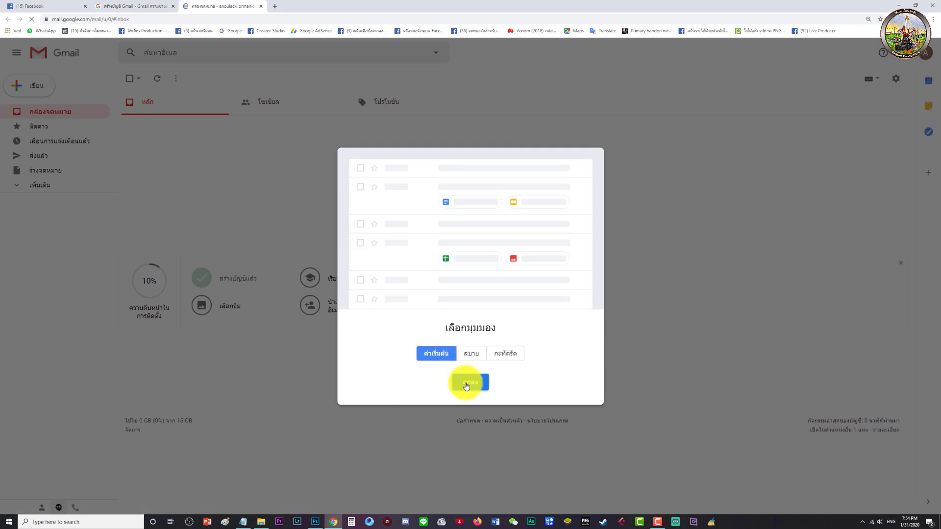
click(468, 383)
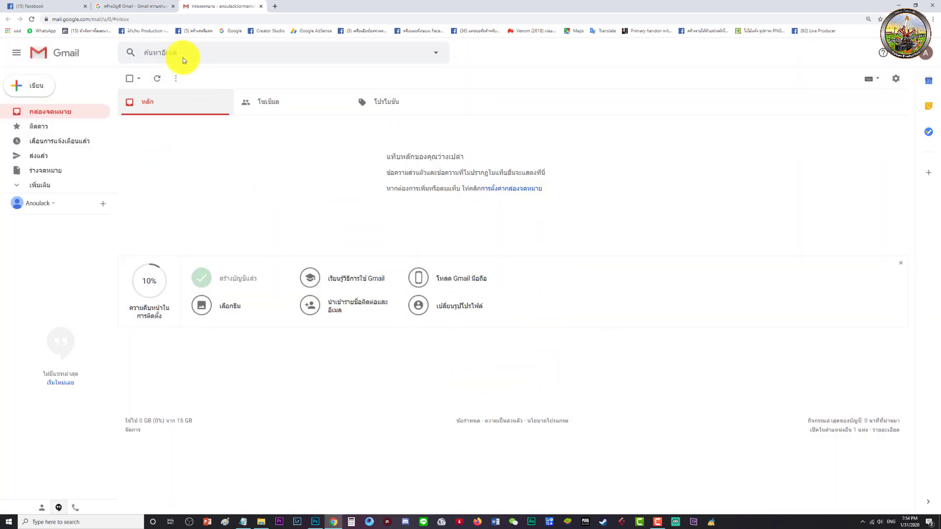
click(171, 6)
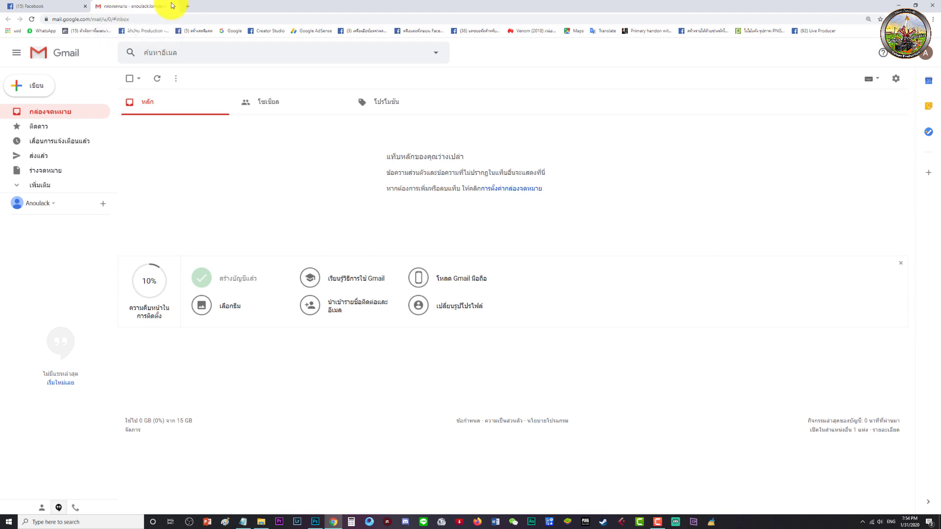
- Go to YouTube in a new tab and choose to create a channel from the account avatar
click(186, 6)
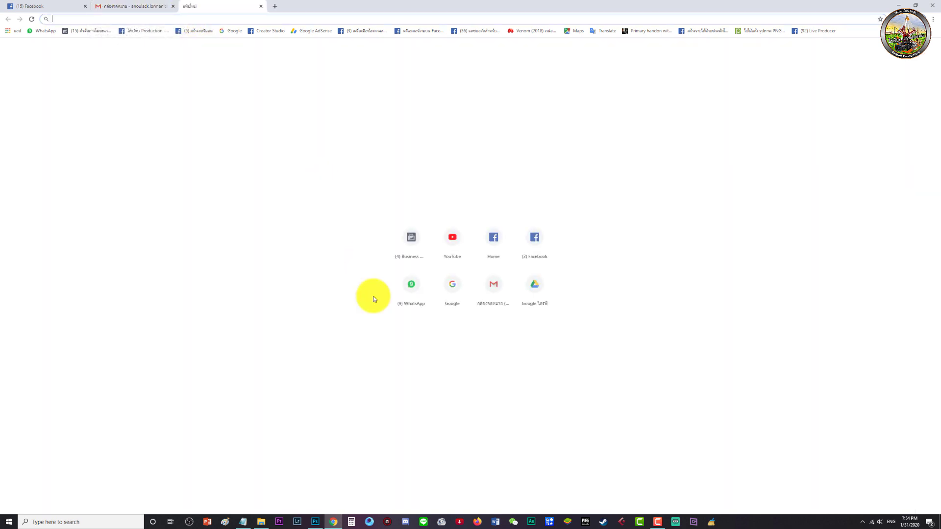
click(498, 248)
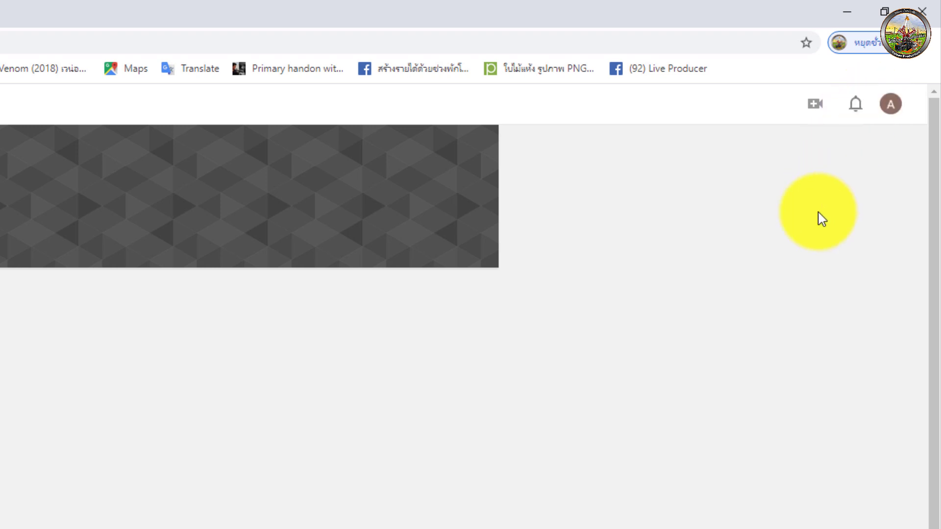
click(890, 107)
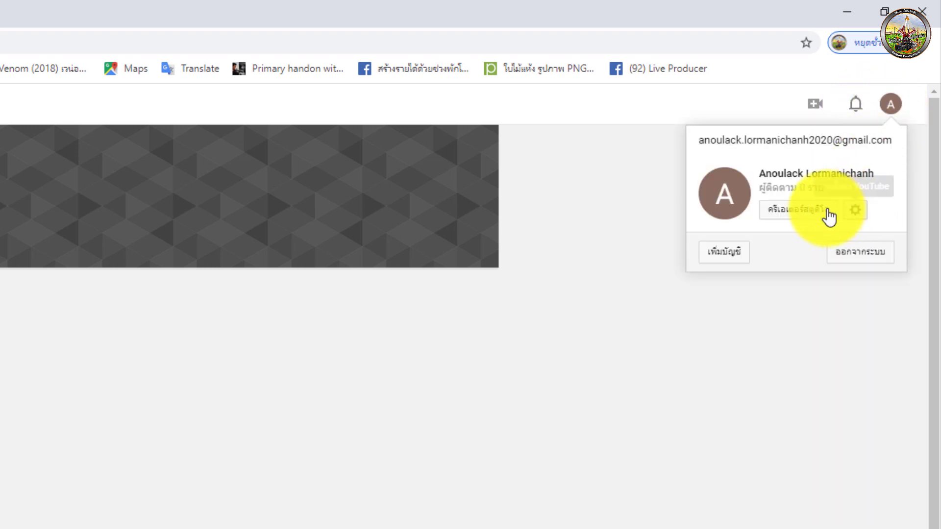
click(889, 114)
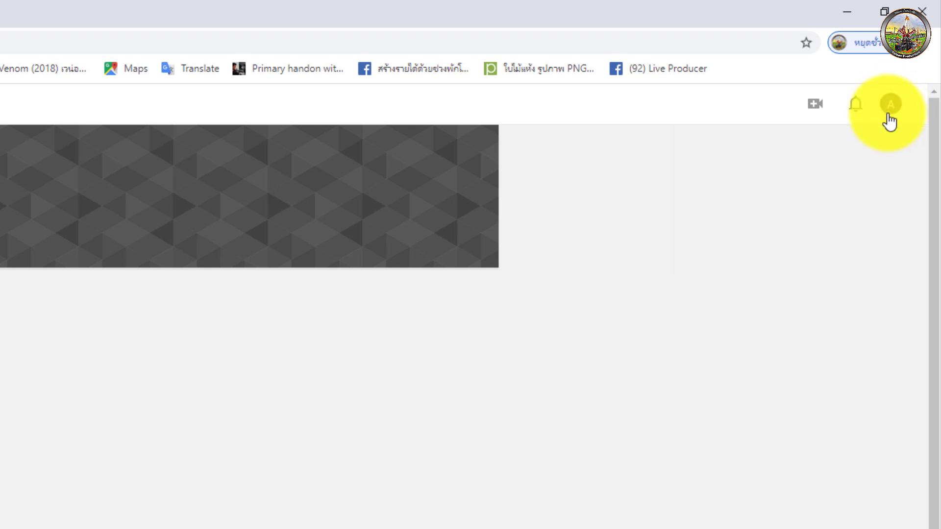
click(889, 115)
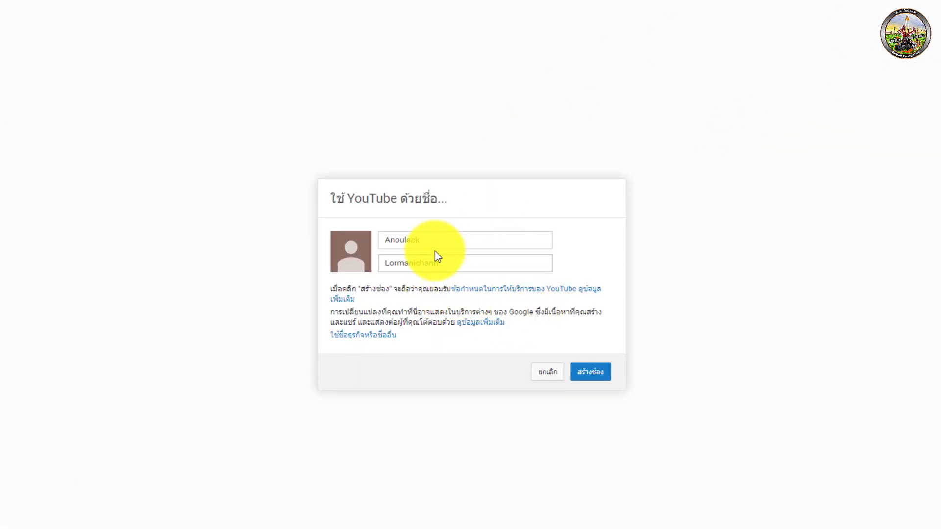
- Replace the channel's first name with 'Hello'
click(415, 239)
drag(416, 240, 372, 239)
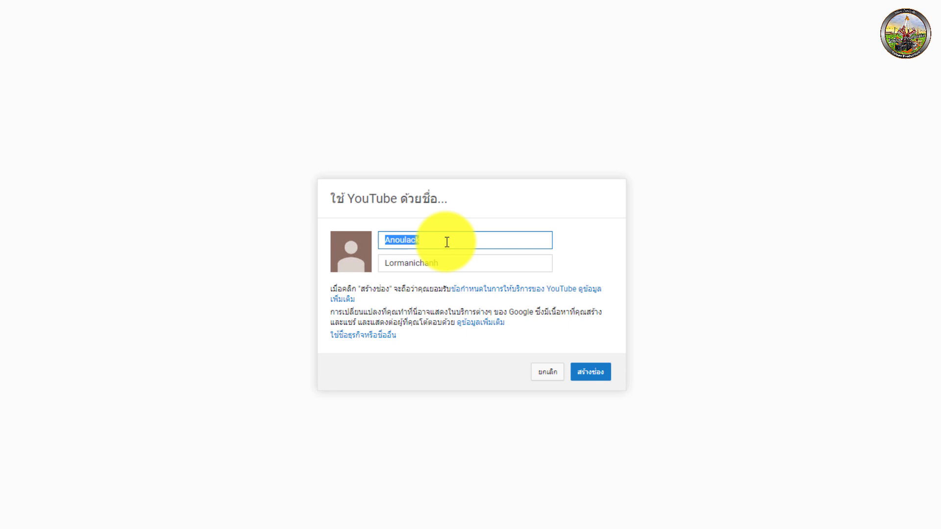
key(BackSpace)
text(A)
key(BackSpace)
text(A)
key(BackSpace)
text(Anuj)
key(BackSpace)
key(BackSpace)
key(BackSpace)
key(BackSpace)
text(Hello)
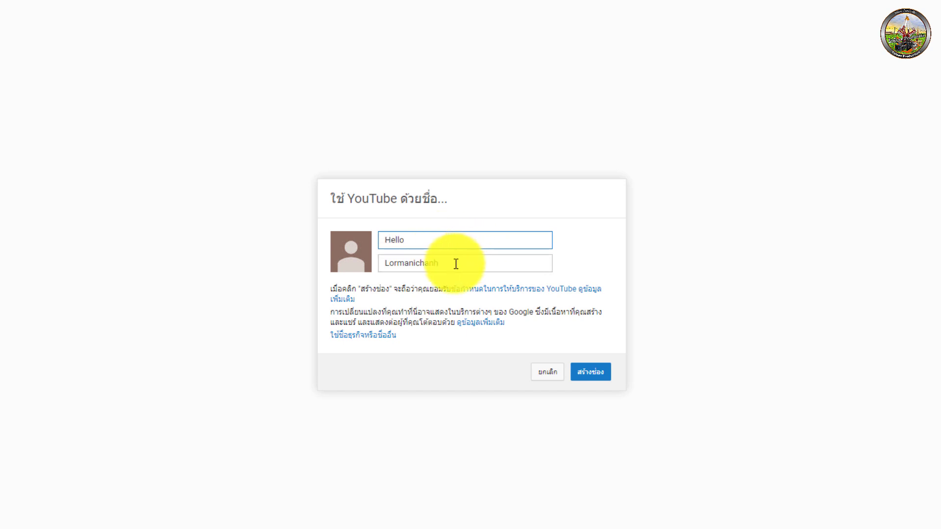
- Replace the last name with 'Hello' and create the channel
drag(456, 263, 372, 268)
key(BackSpace)
text(He)
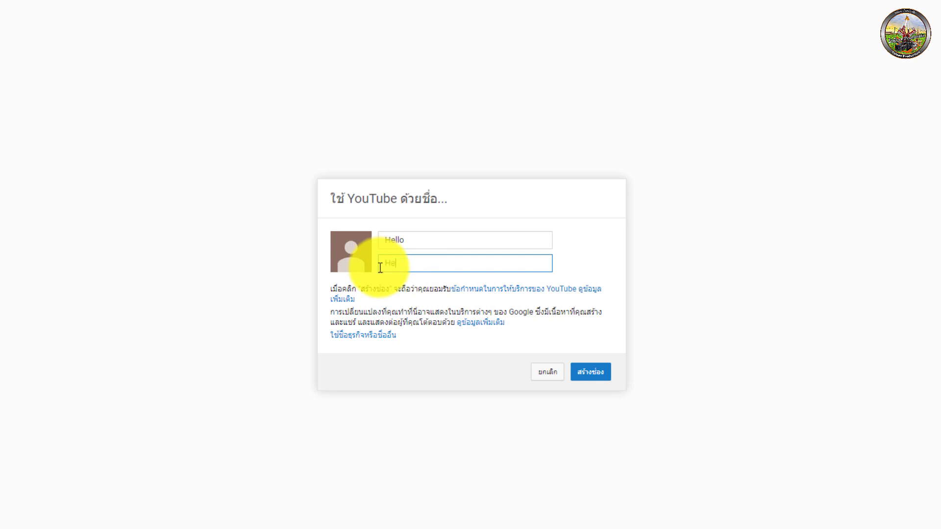
text(llo)
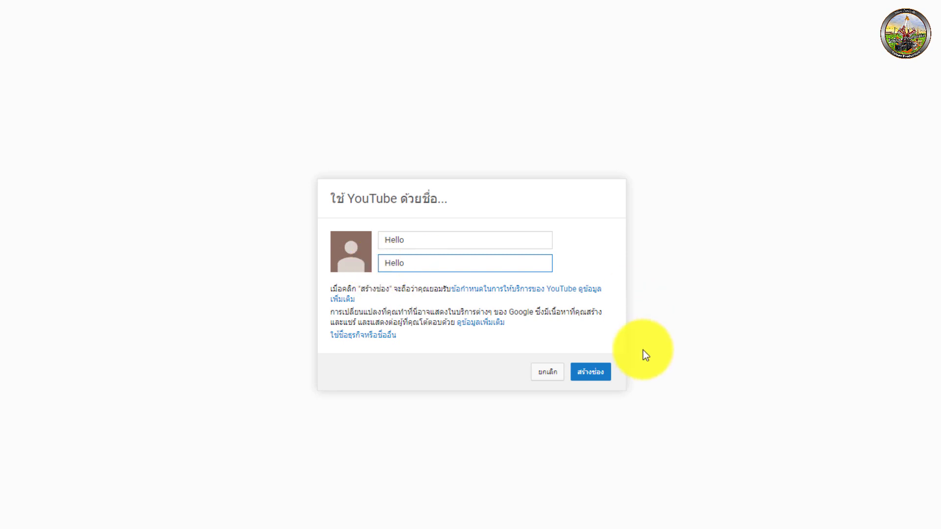
click(594, 373)
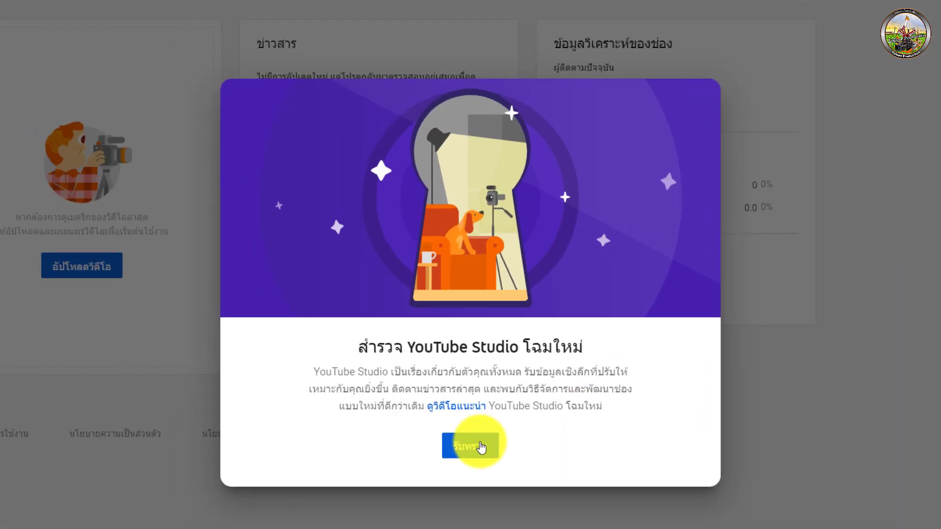
- Close the Studio welcome popup and return to the Hello Hello channel's empty home page
click(480, 446)
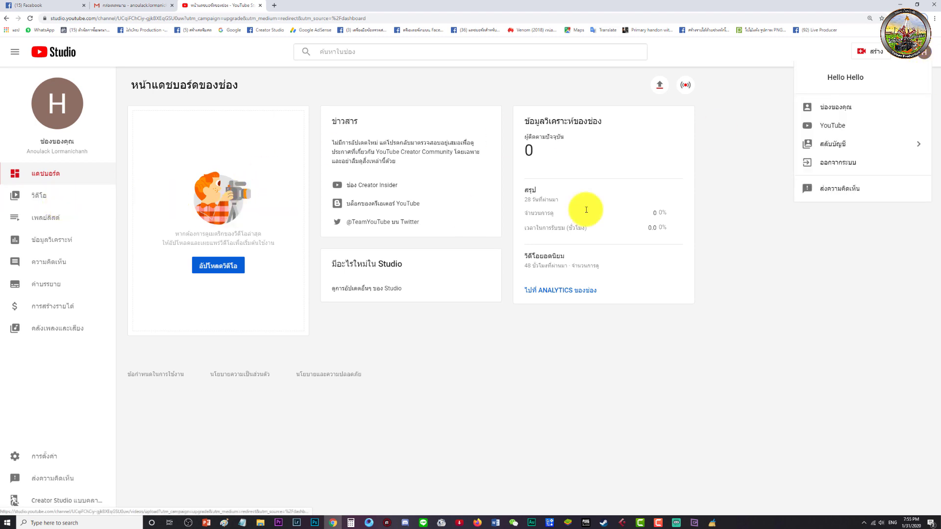
click(819, 104)
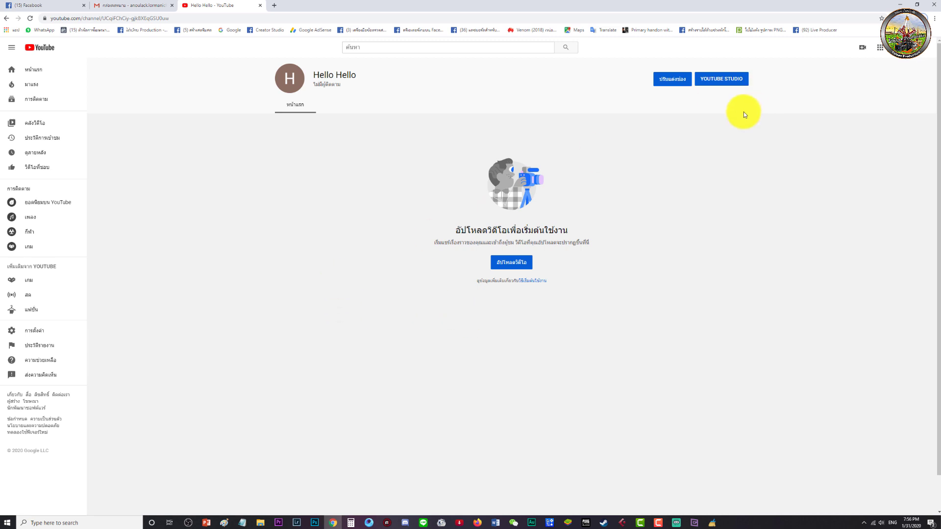
click(726, 79)
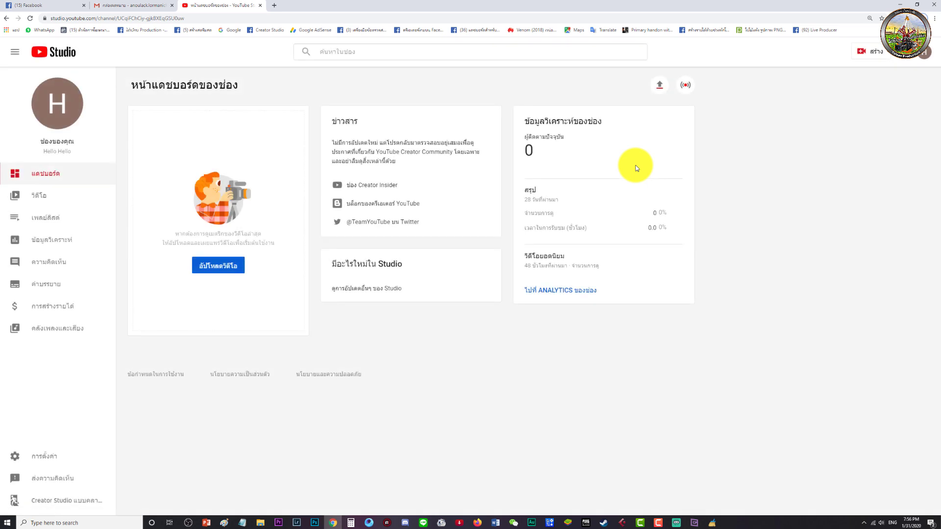
click(6, 18)
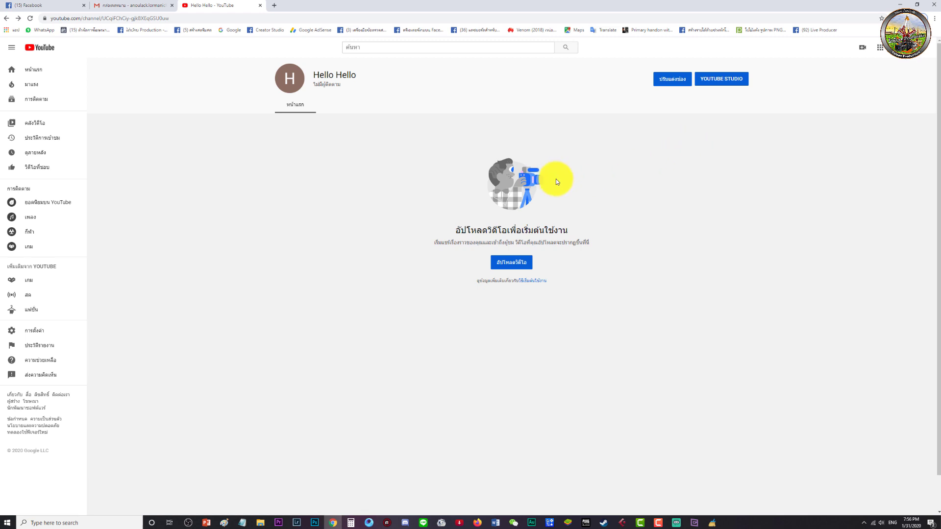
- Open the channel in YouTube Studio and show its empty Videos list
click(730, 83)
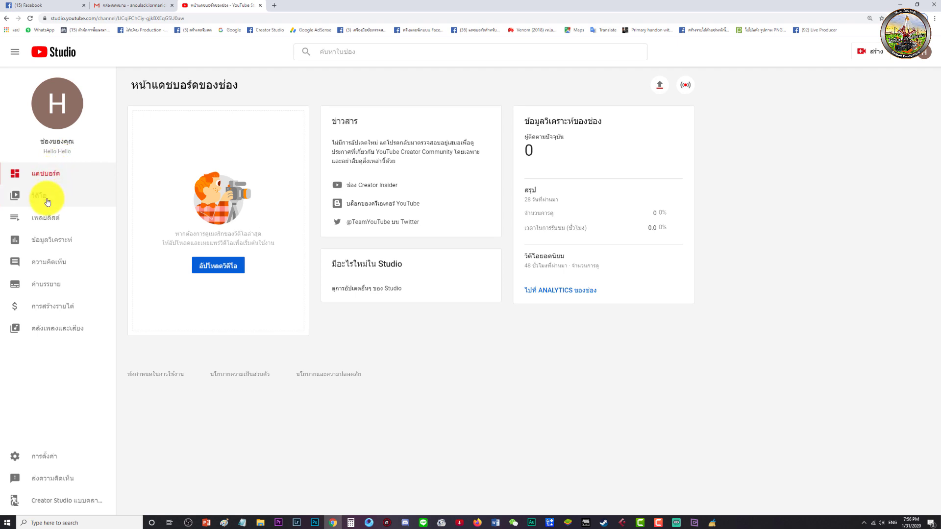
click(43, 196)
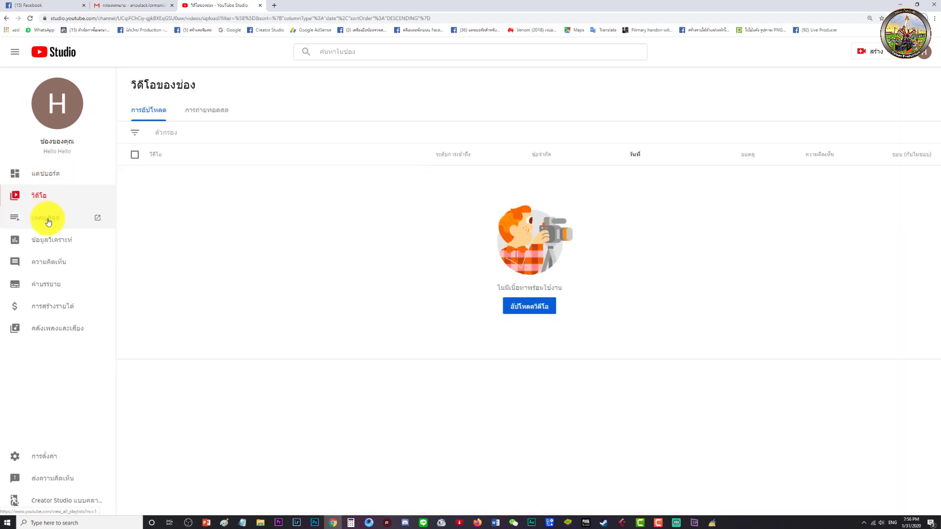
click(48, 222)
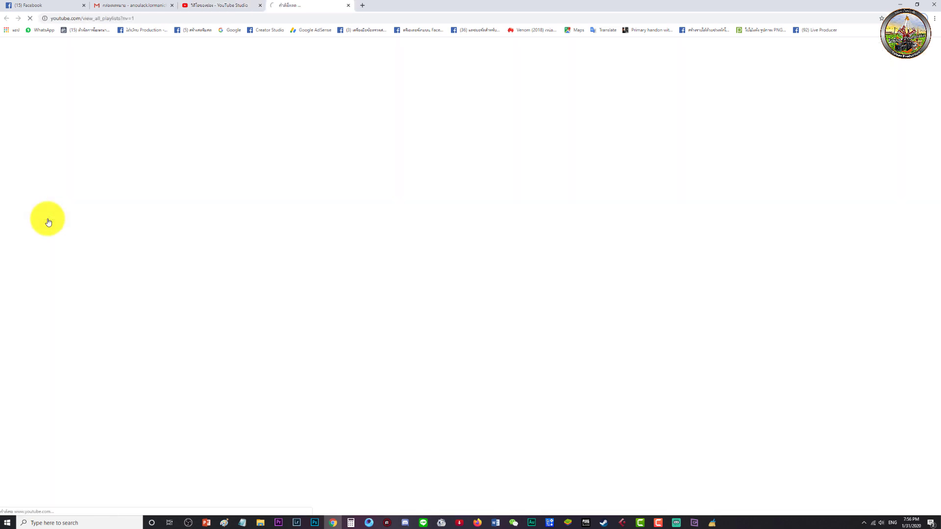
click(348, 5)
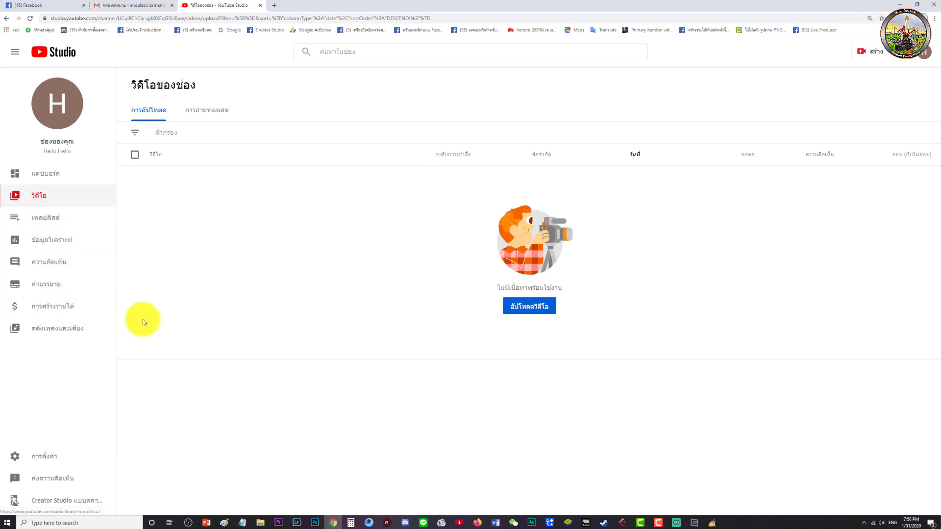
- From Studio's Monetization page, follow the not-eligible link to the advanced channel settings
click(59, 309)
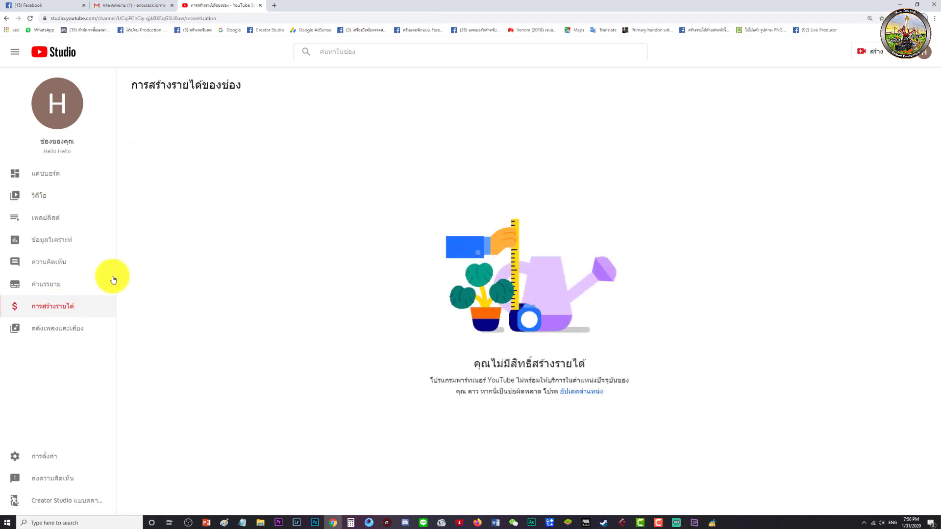
click(573, 393)
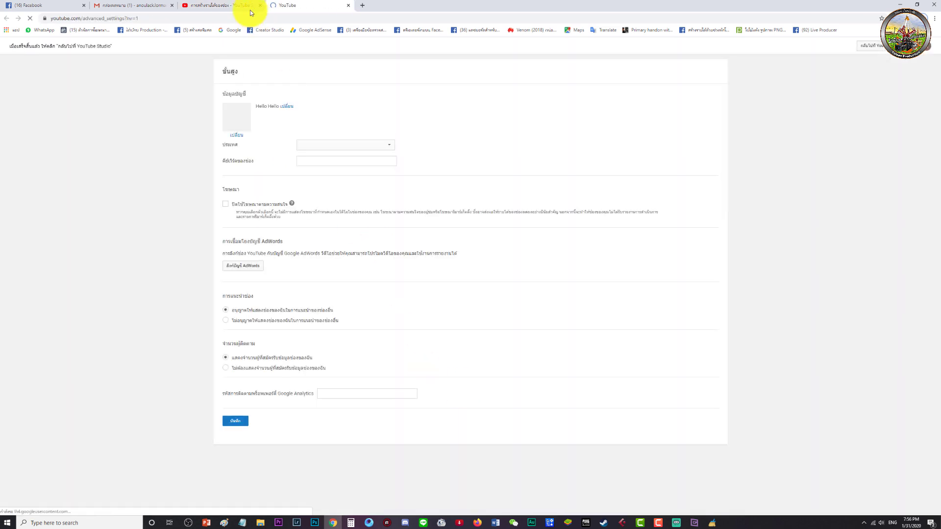
click(238, 6)
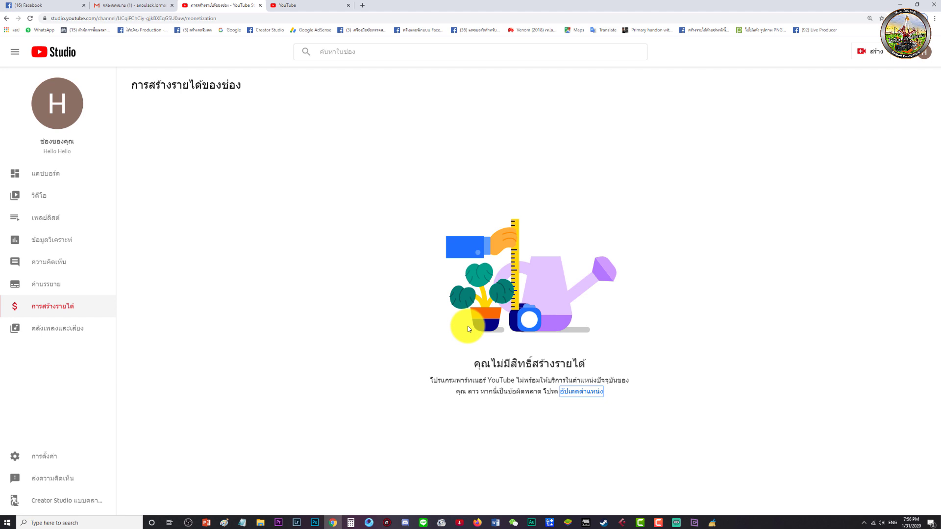
click(339, 6)
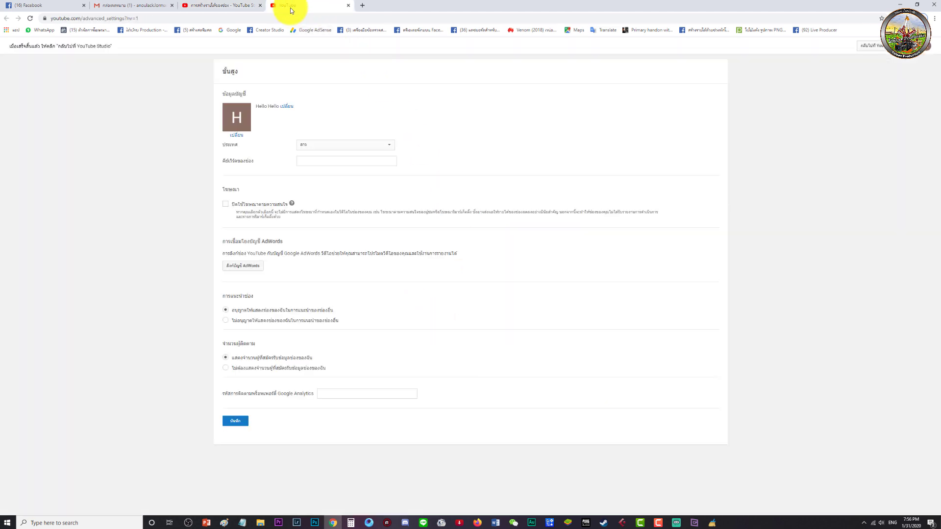
click(242, 4)
click(289, 6)
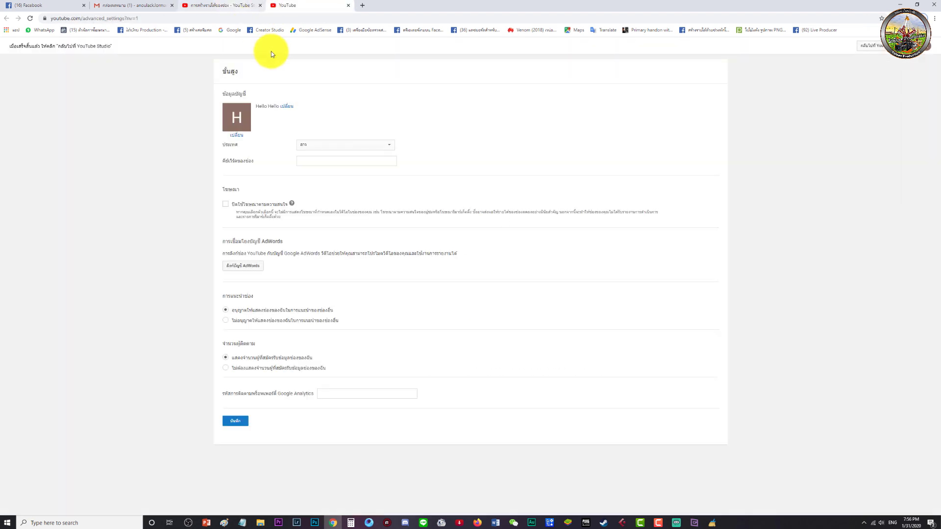
click(232, 6)
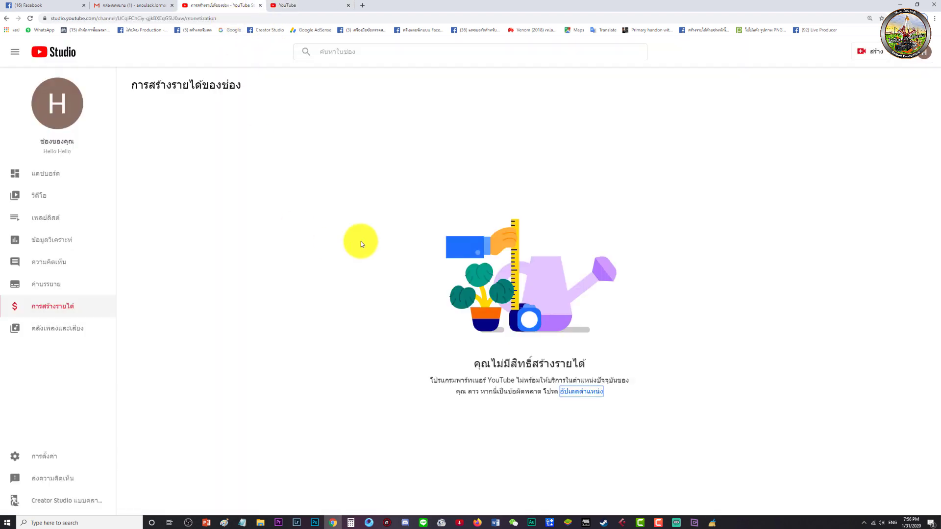
click(579, 393)
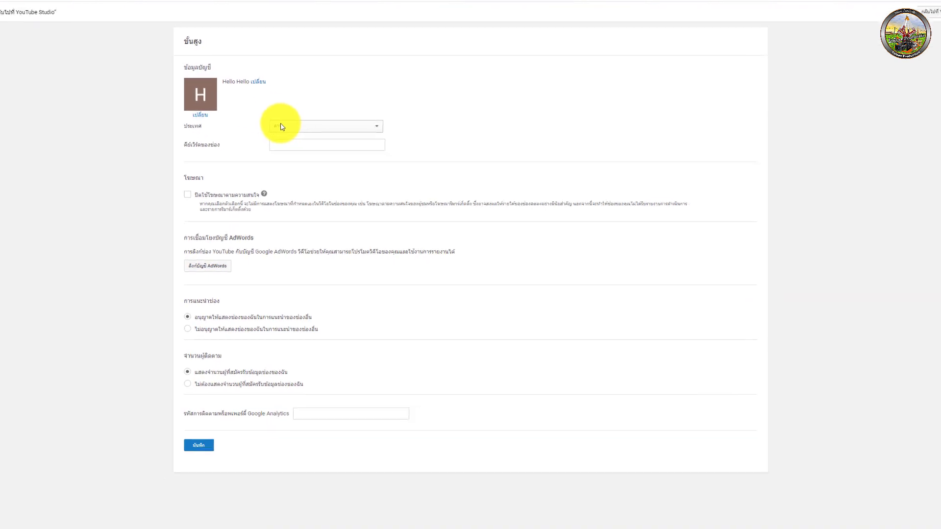
- Change the channel country from ลาว to ประเทศไทย in the Country list
click(265, 115)
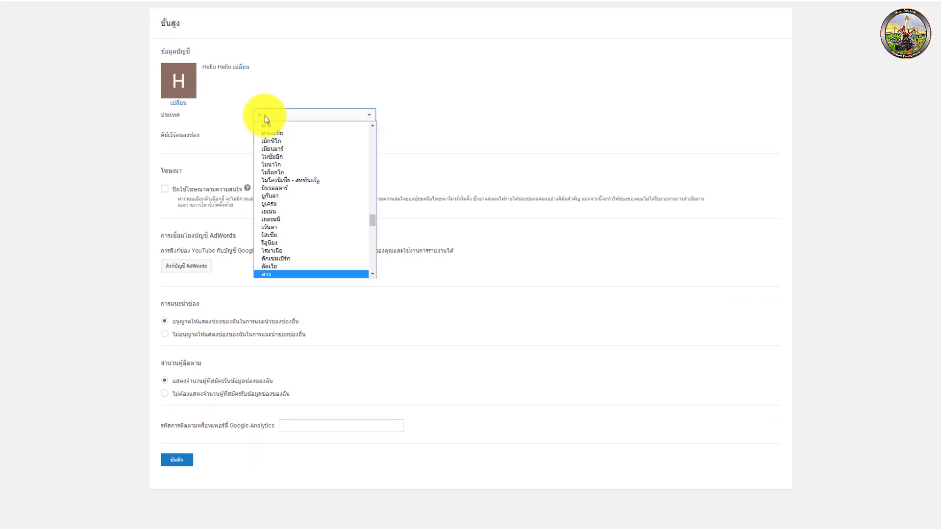
scroll(294, 147, up, 1)
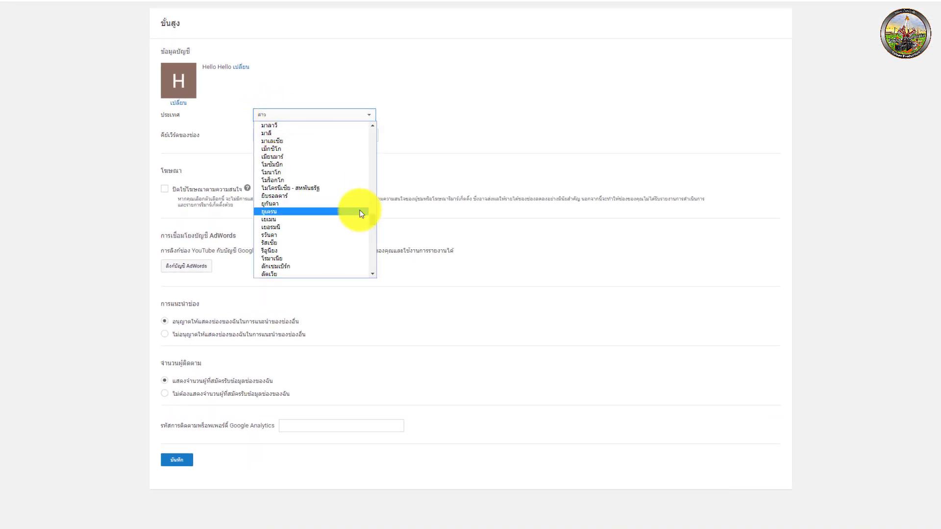
drag(371, 219, 370, 126)
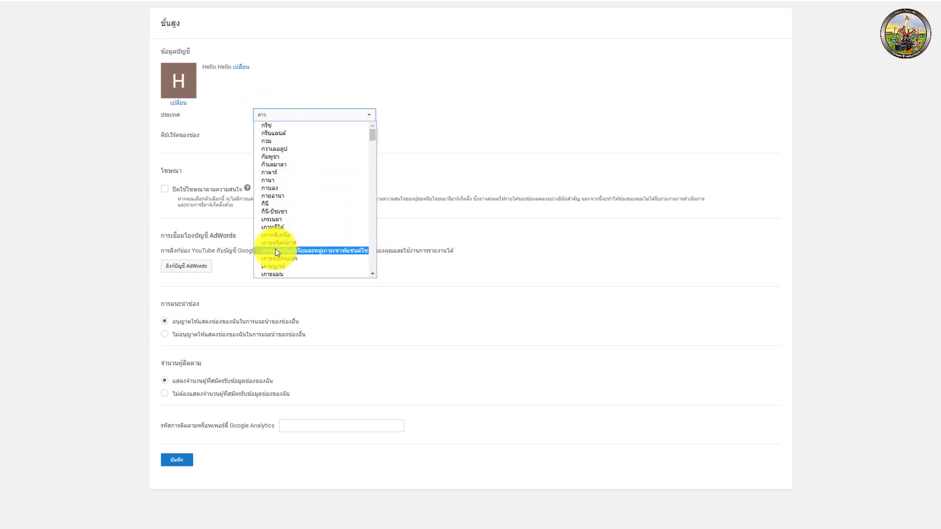
scroll(280, 251, down, 20)
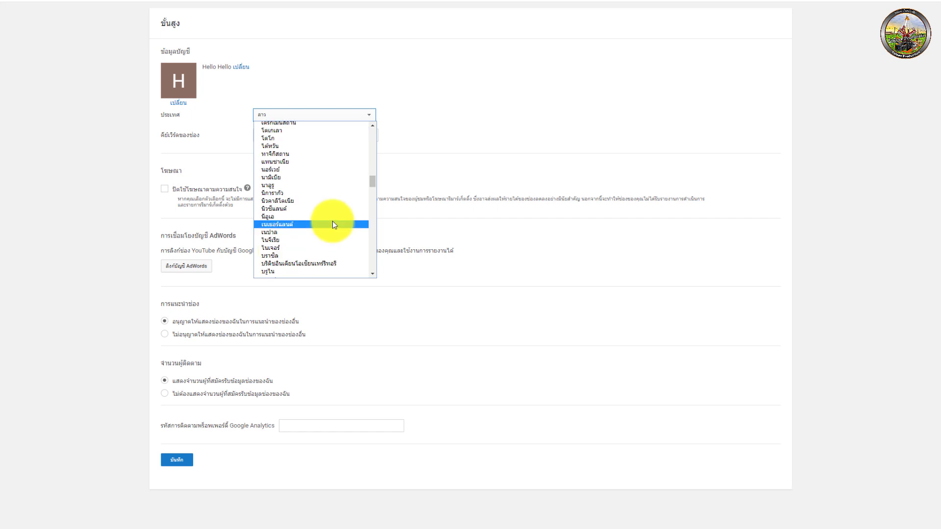
scroll(332, 225, down, 4)
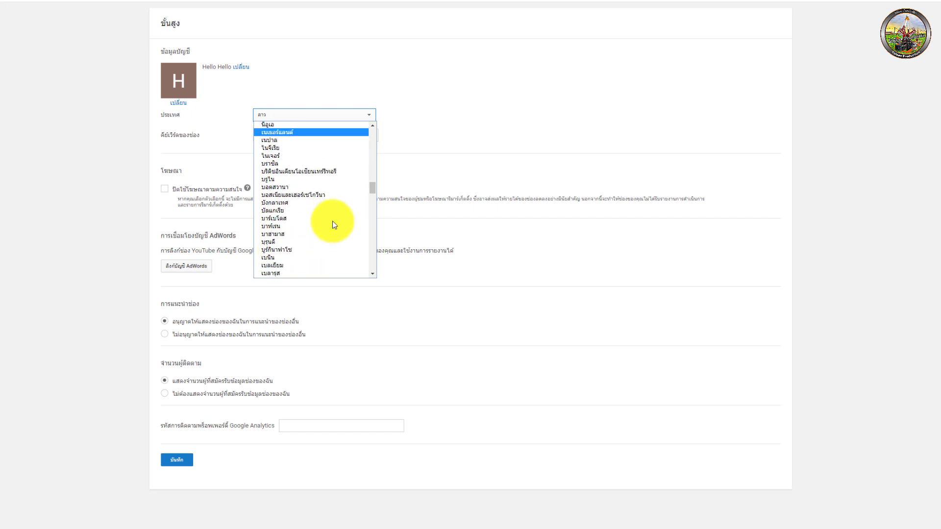
scroll(333, 225, down, 4)
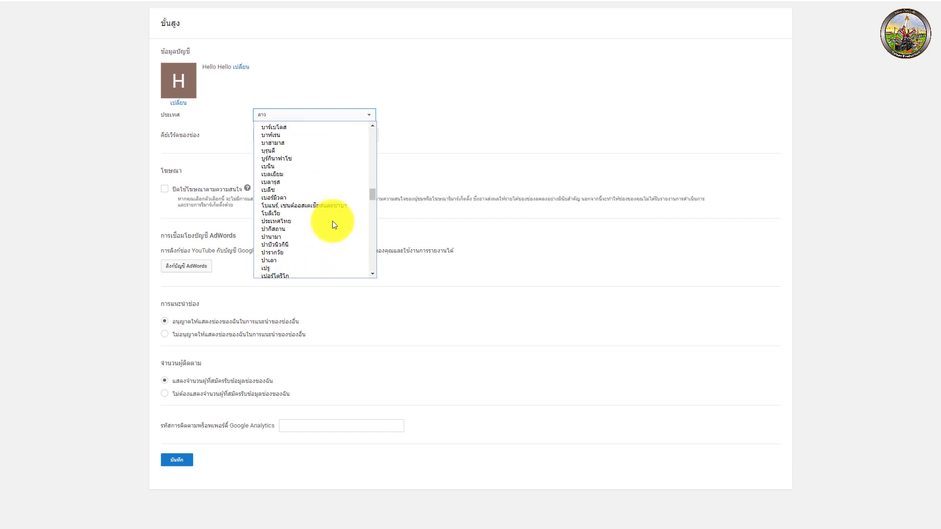
click(288, 220)
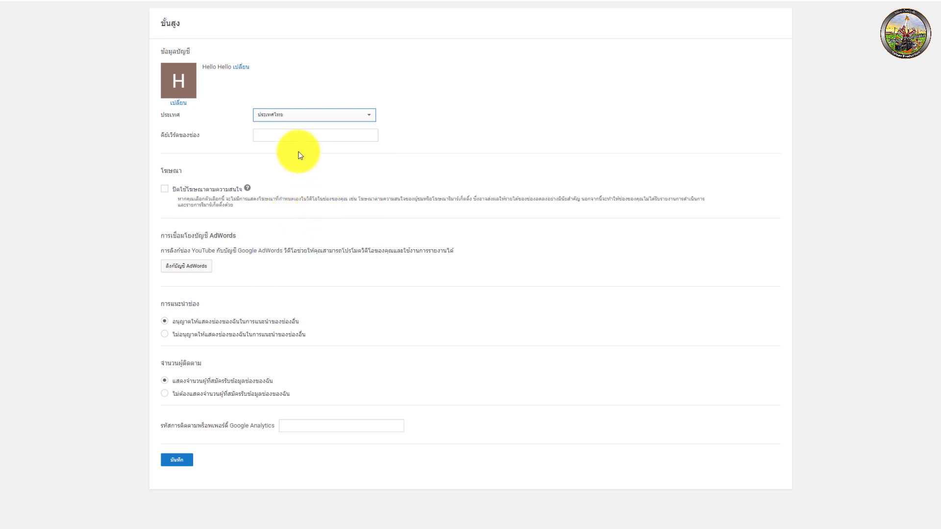
- Enter channel keyword 'hello', keep country ประเทศไทย, and save (บันทึก) the settings
click(268, 137)
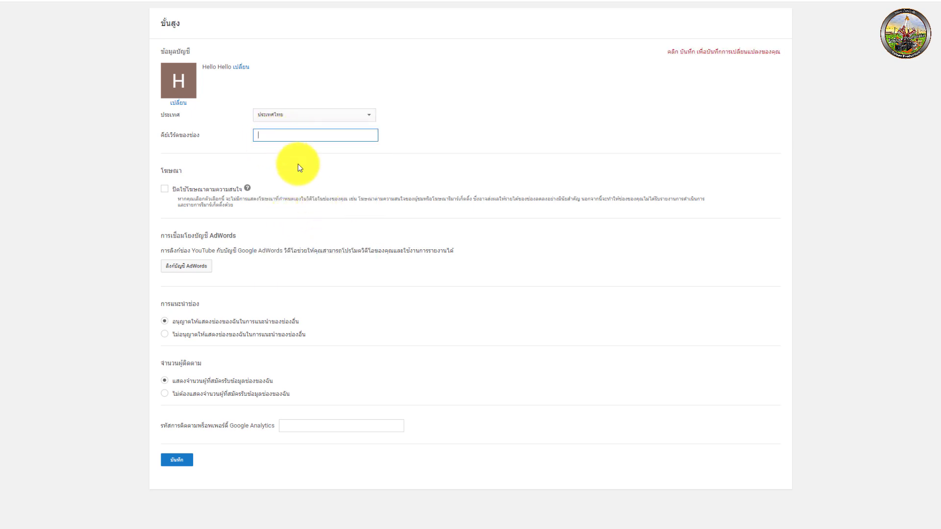
text(s=)
text(hello)
click(303, 148)
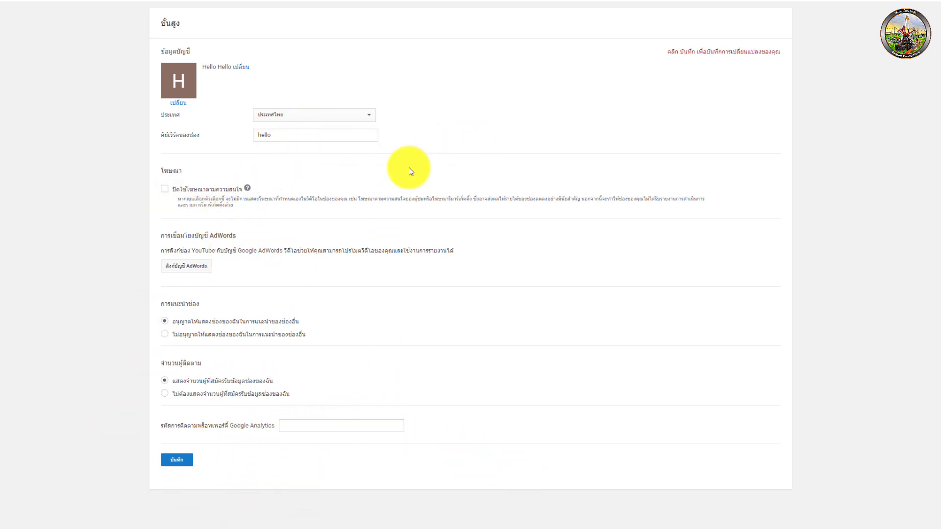
click(274, 114)
key(Return)
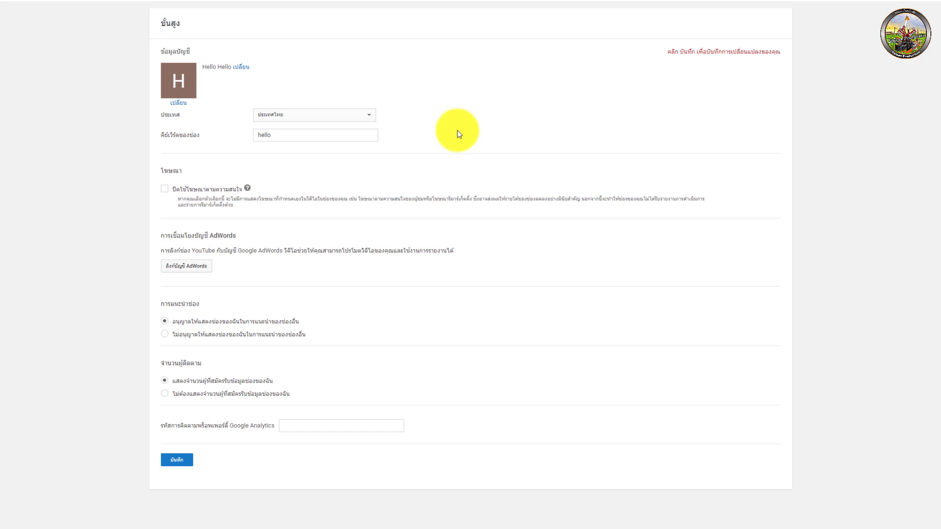
click(176, 462)
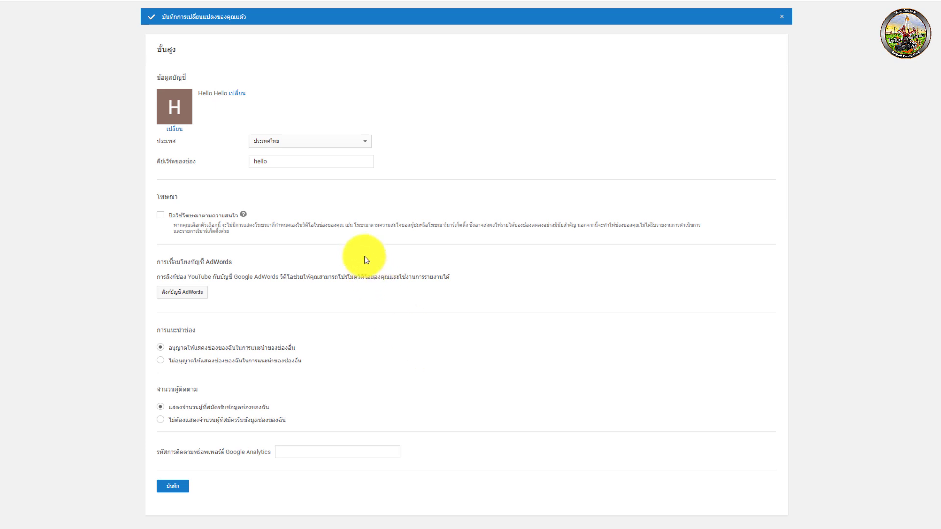
click(922, 46)
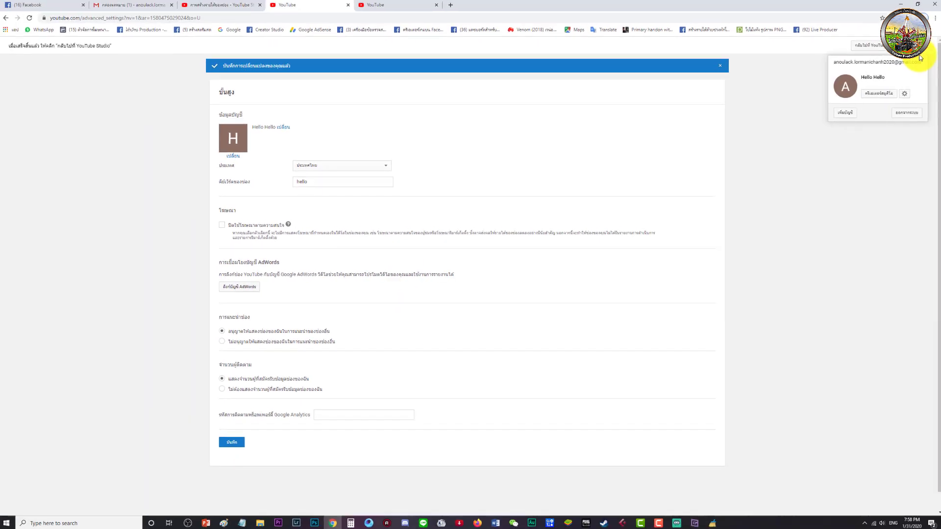
- Return to YouTube Studio and open Monetization (การสร้างรายได้) to view the requirements
click(868, 45)
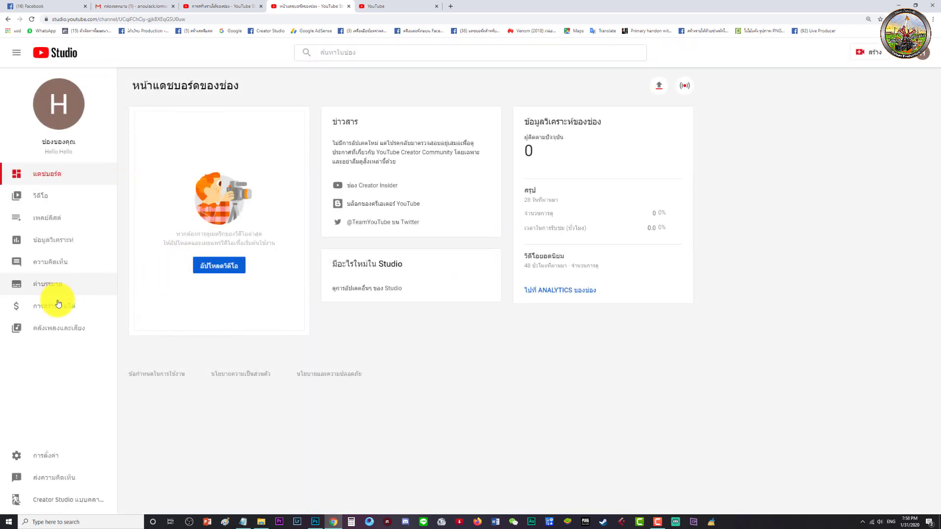
click(55, 312)
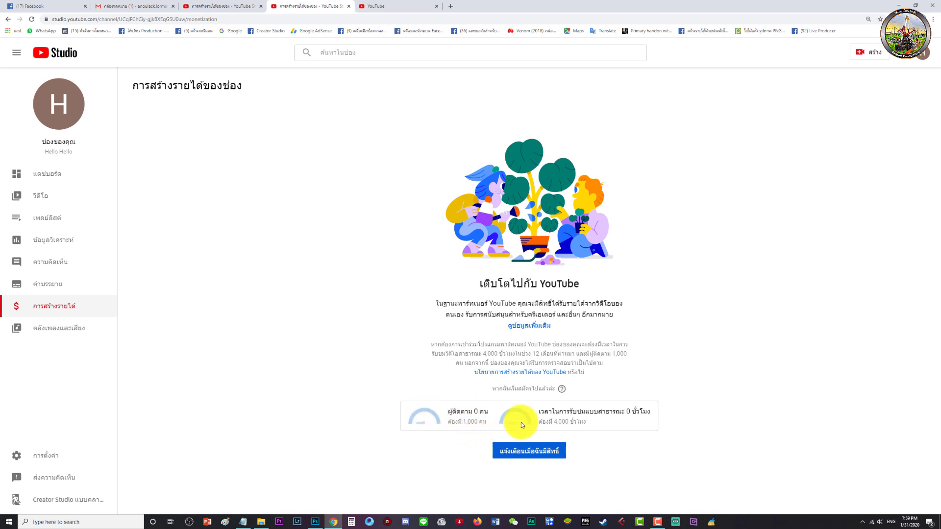
drag(560, 407, 647, 414)
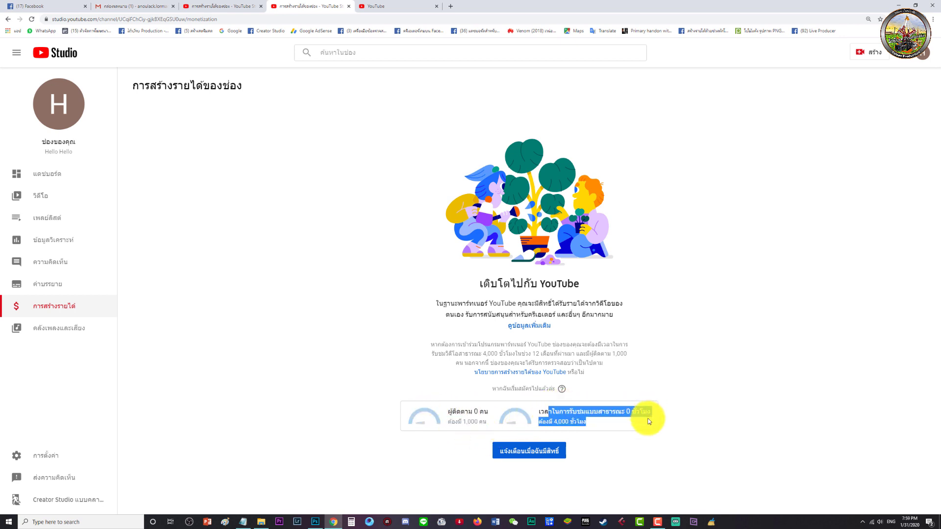
click(591, 422)
mouse_move(591, 422)
mouse_down()
mouse_move(542, 420)
mouse_move(586, 424)
mouse_up()
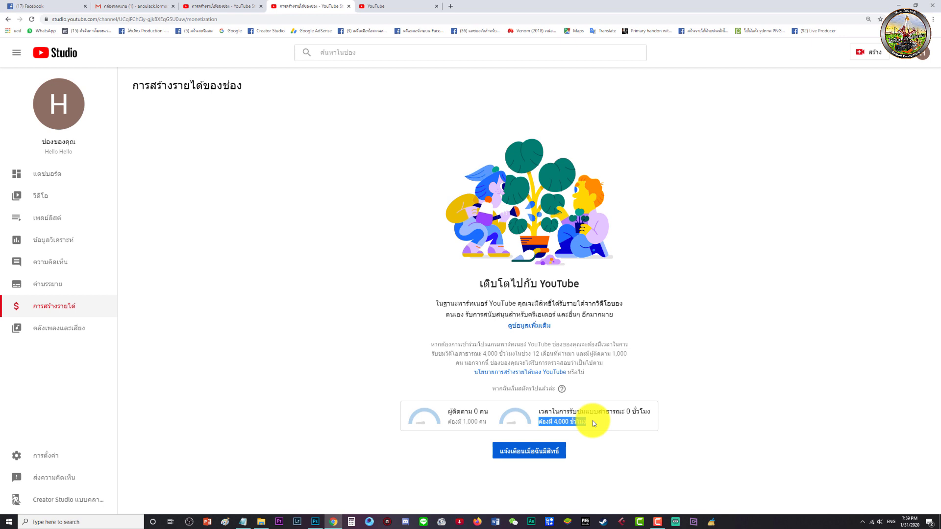
drag(522, 354, 553, 353)
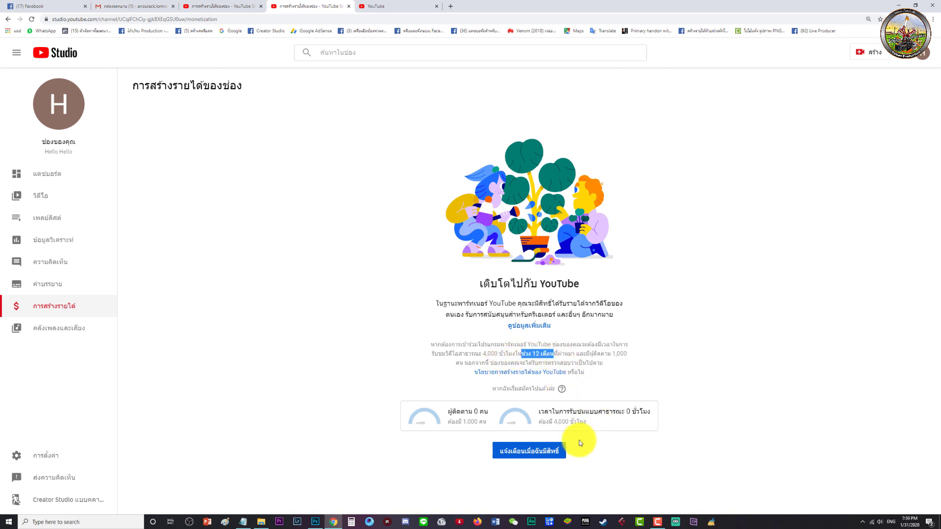
click(591, 428)
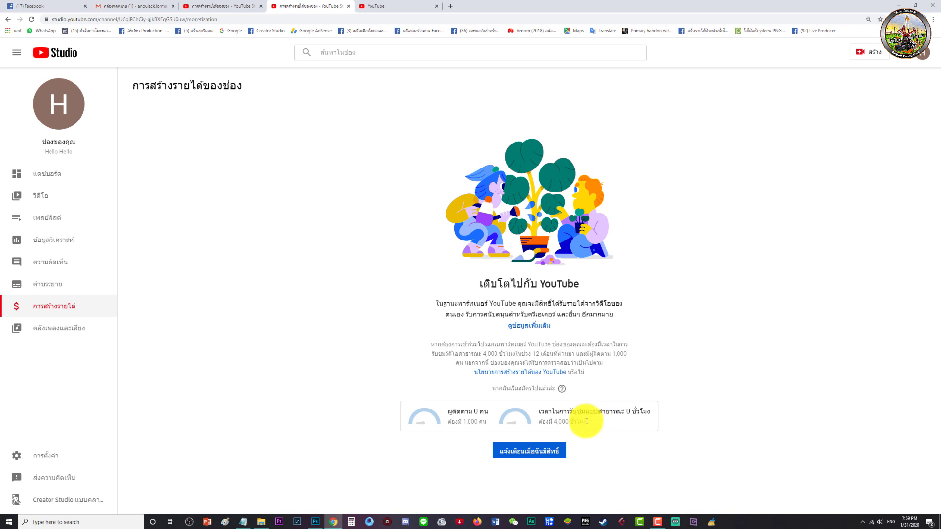
drag(586, 421, 539, 424)
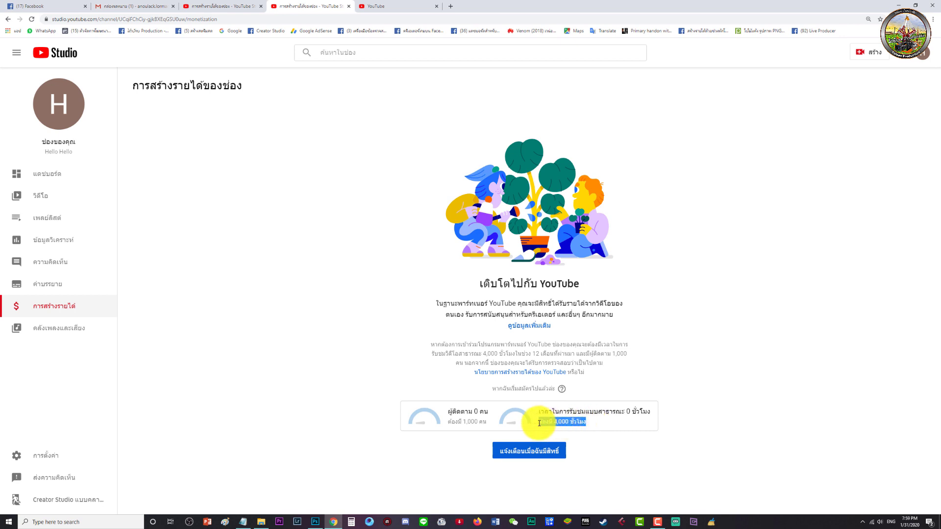
click(591, 423)
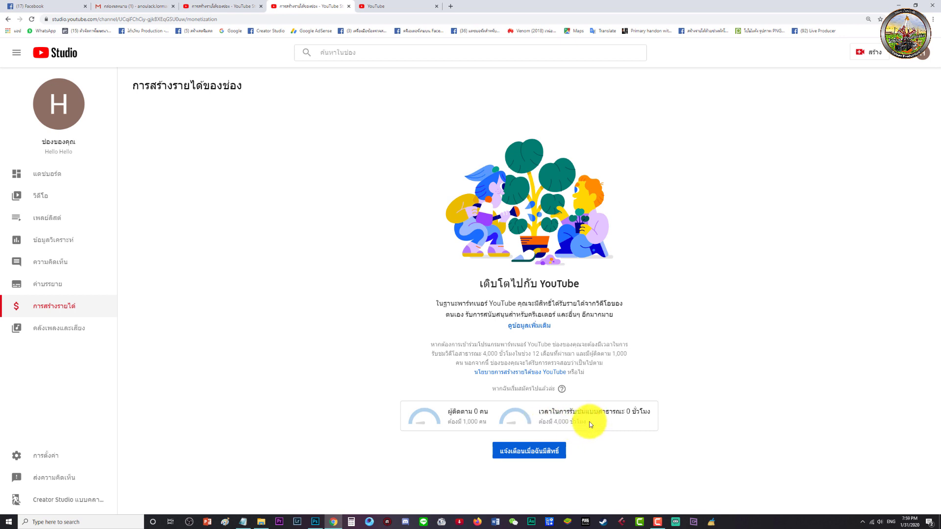
drag(587, 422, 540, 422)
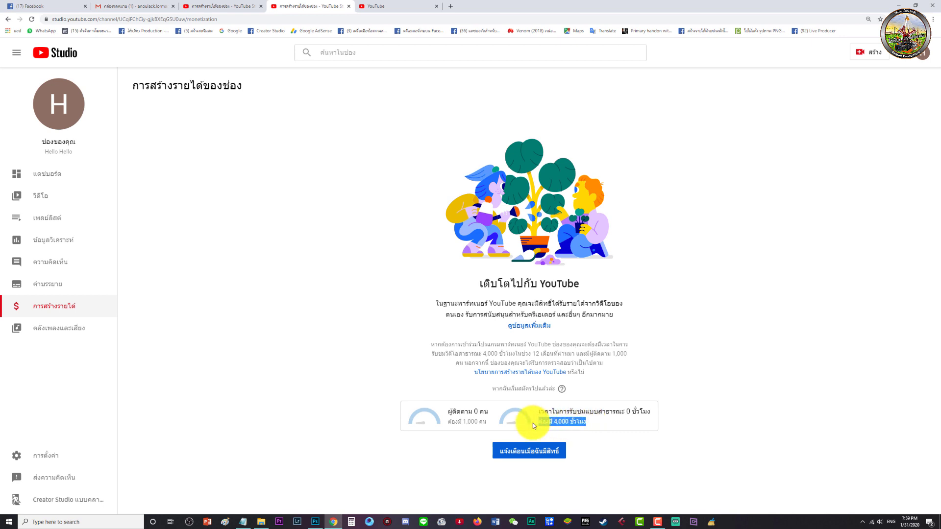
click(480, 420)
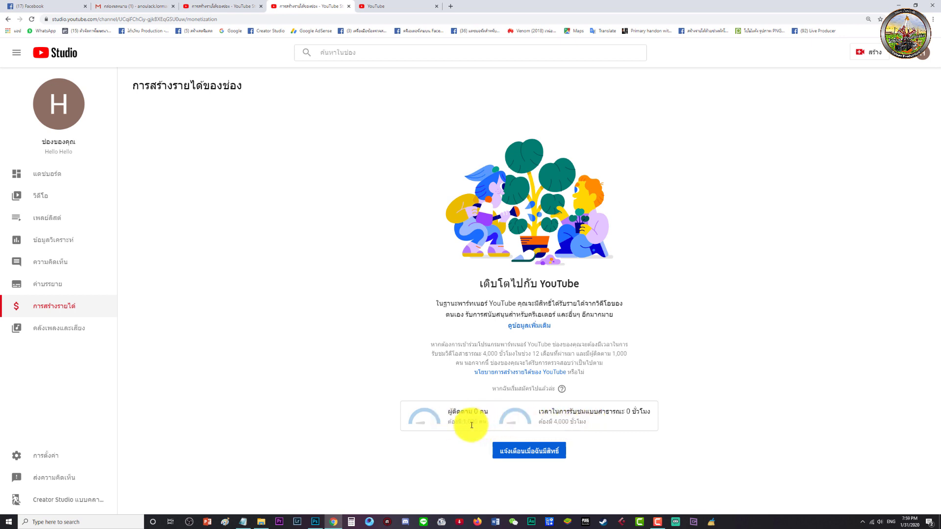
drag(447, 422, 585, 446)
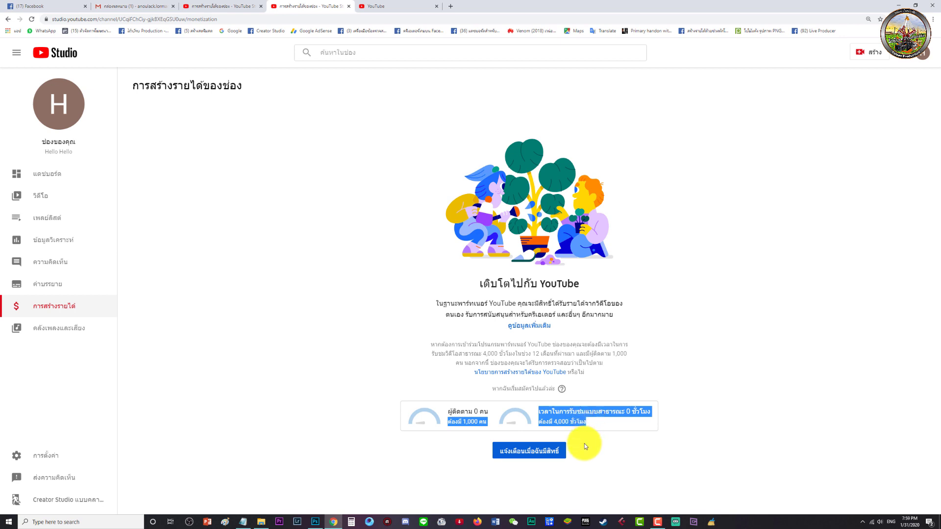